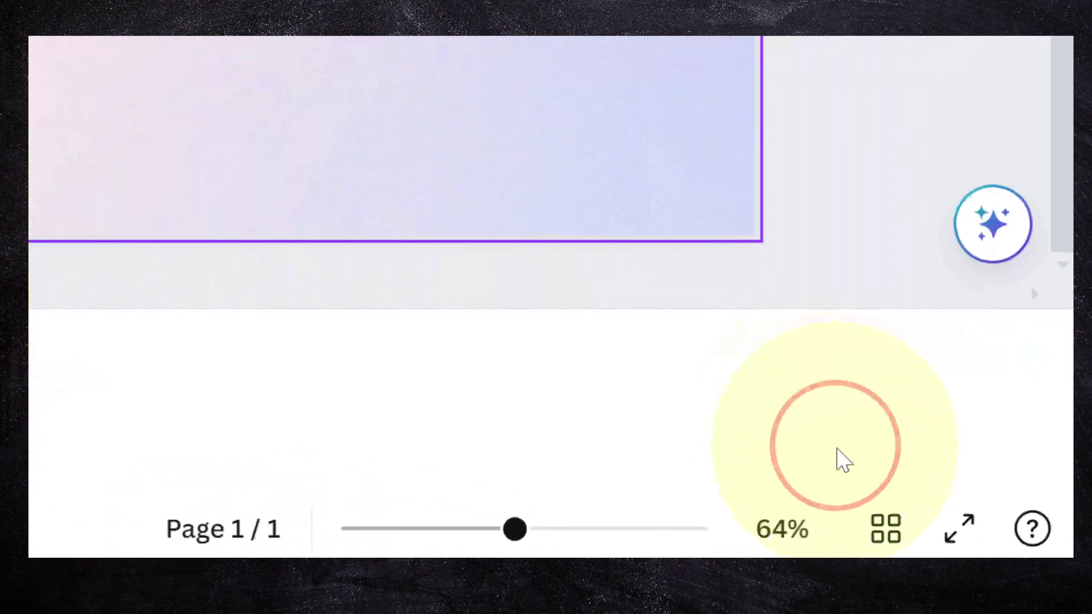
Show all pages in grid view and add a blank page after page 1.
{"action": "left_click", "coordinate": [885, 530]}
{"action": "right_click", "coordinate": [143, 136]}
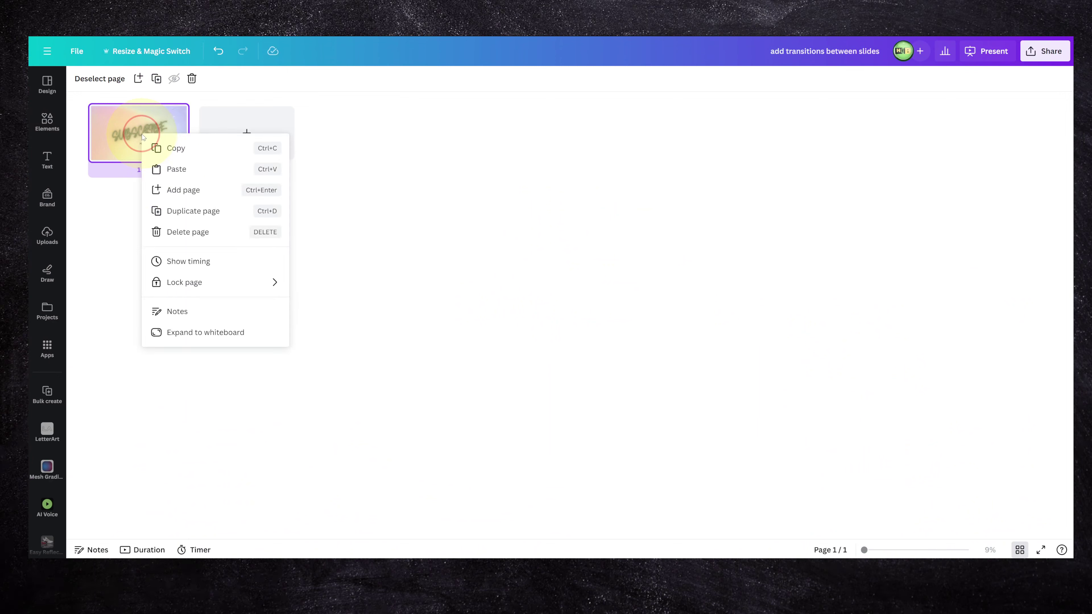
{"action": "left_click", "coordinate": [173, 193]}
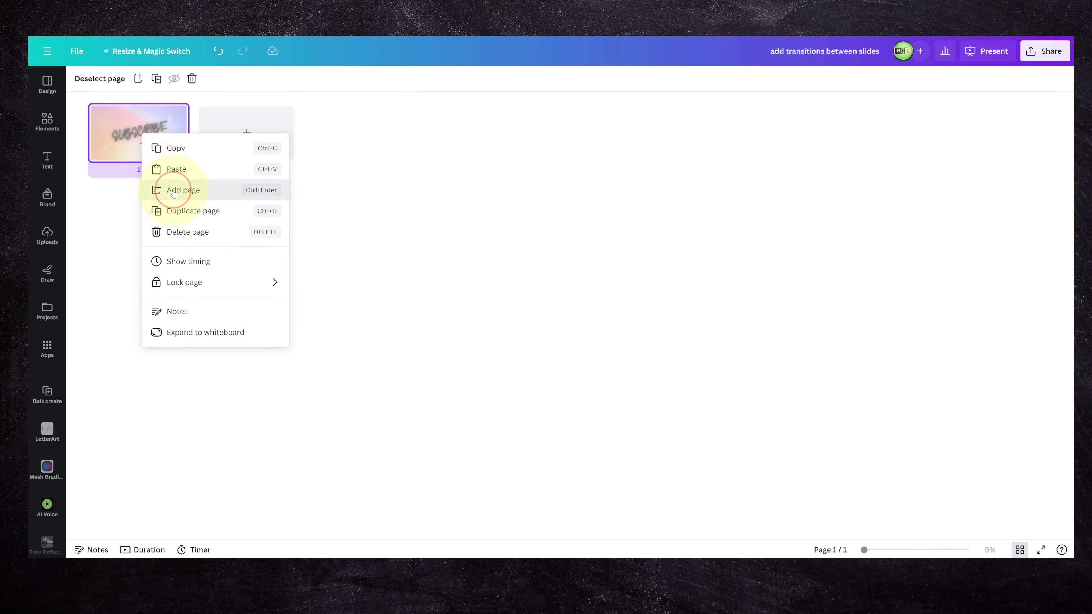
Duplicate page 1 and return to the editing view with the copy on page 2.
{"action": "right_click", "coordinate": [156, 136]}
{"action": "left_click", "coordinate": [181, 196]}
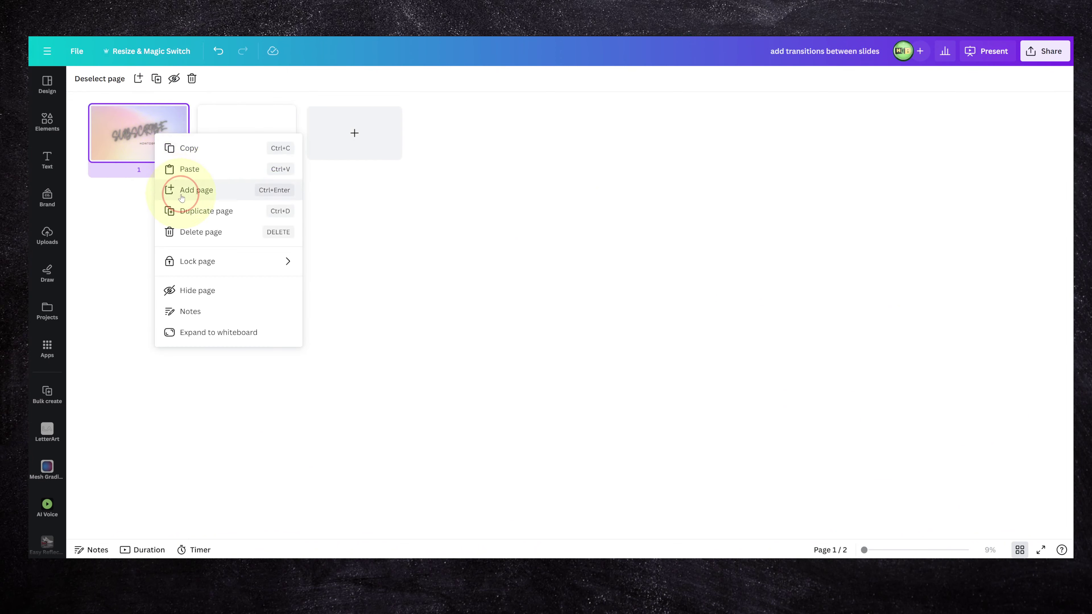
{"action": "left_click", "coordinate": [190, 213]}
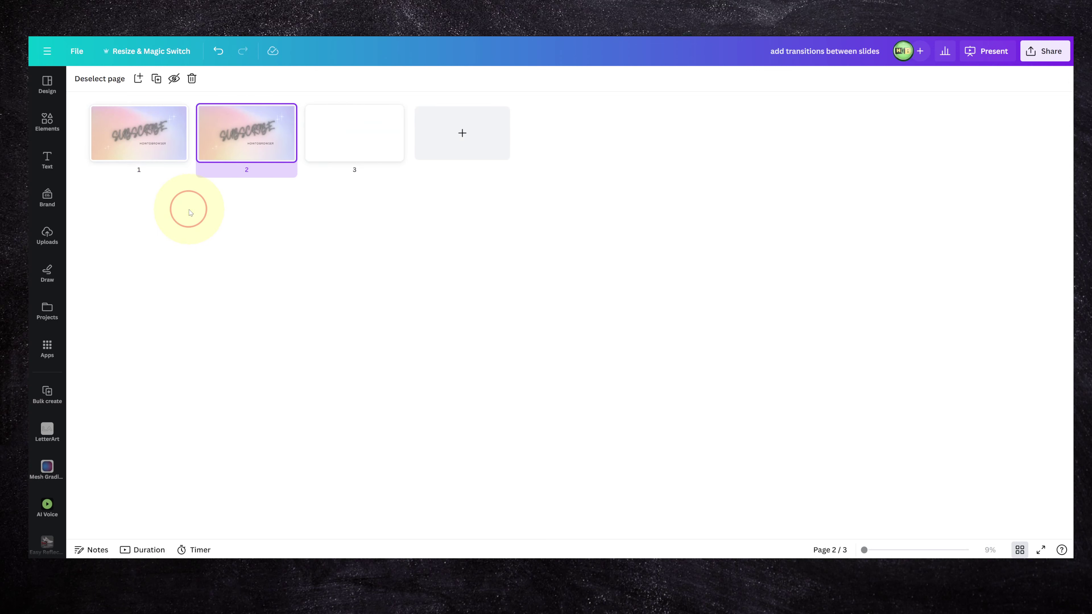
{"action": "left_click_drag", "start_coordinate": [376, 232], "coordinate": [129, 125]}
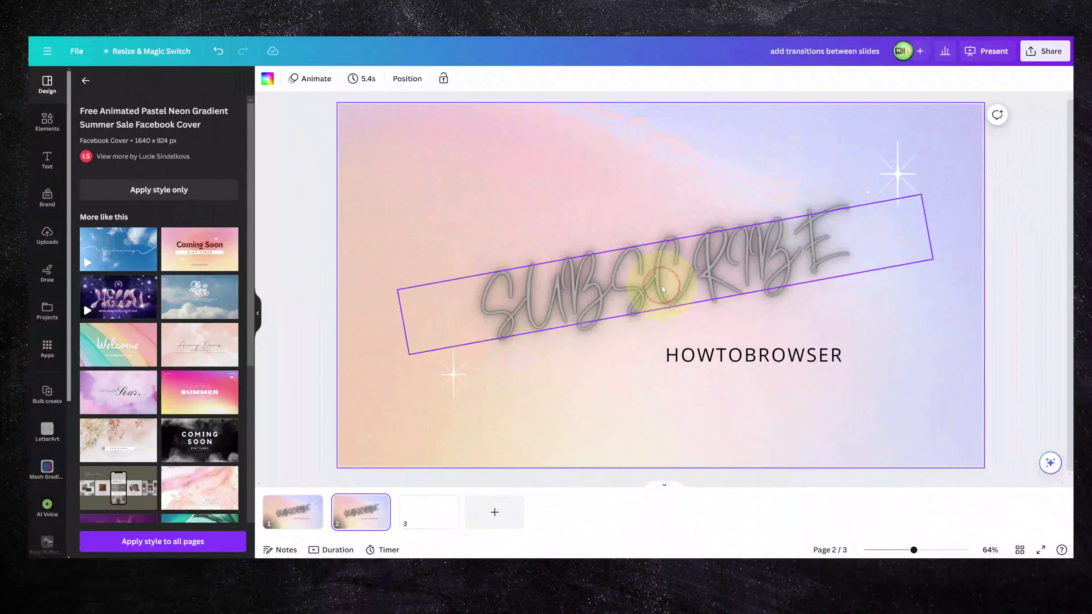
Add a Dissolve transition between pages 1 and 2, and replace it with Slide.
{"action": "left_click", "coordinate": [391, 381]}
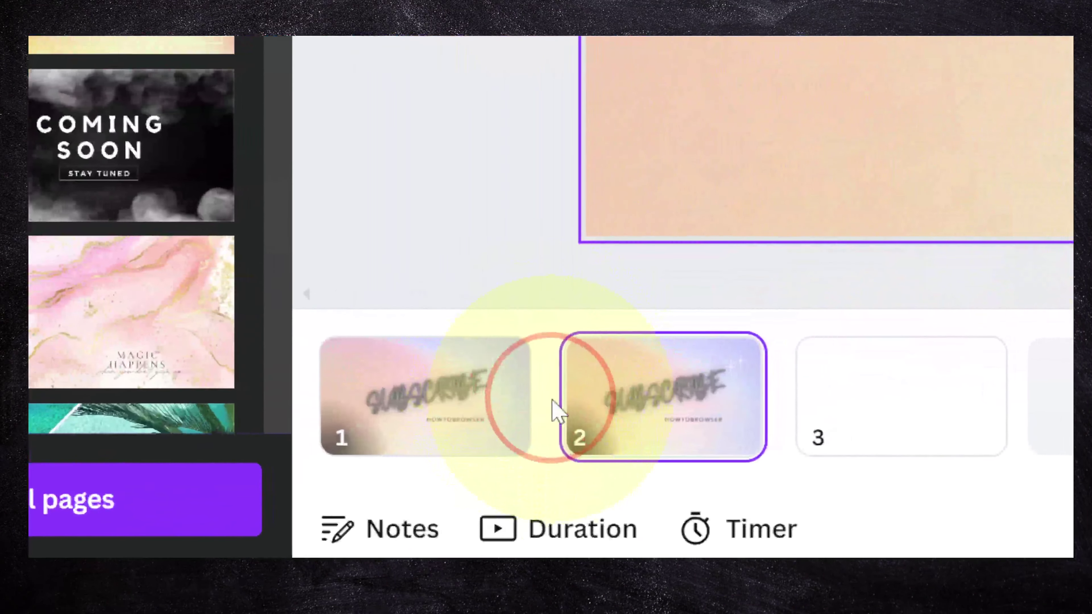
{"action": "mouse_move", "coordinate": [330, 512]}
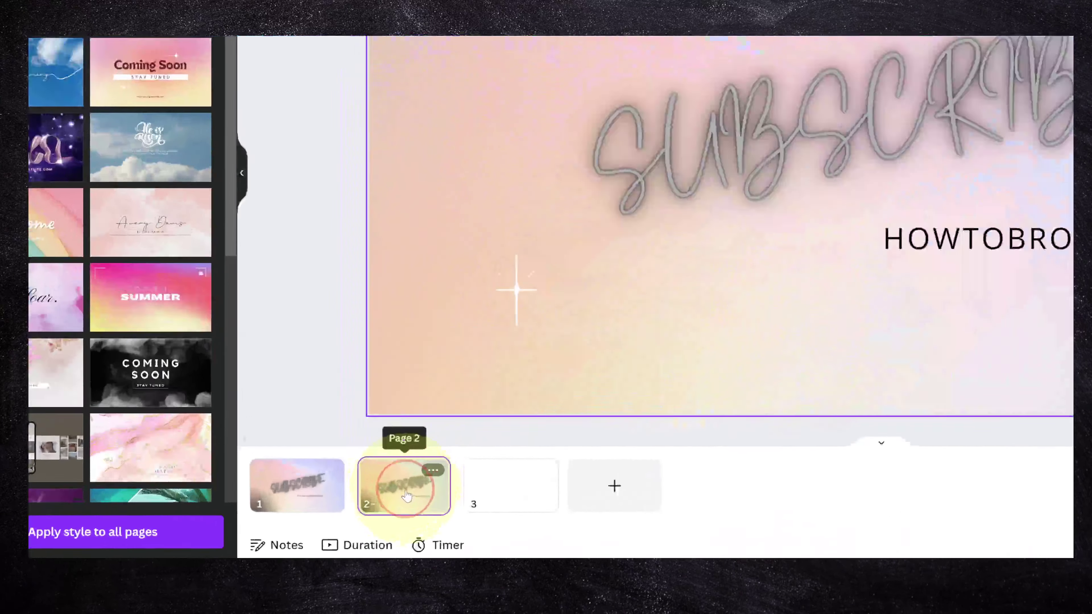
{"action": "mouse_move", "coordinate": [389, 396]}
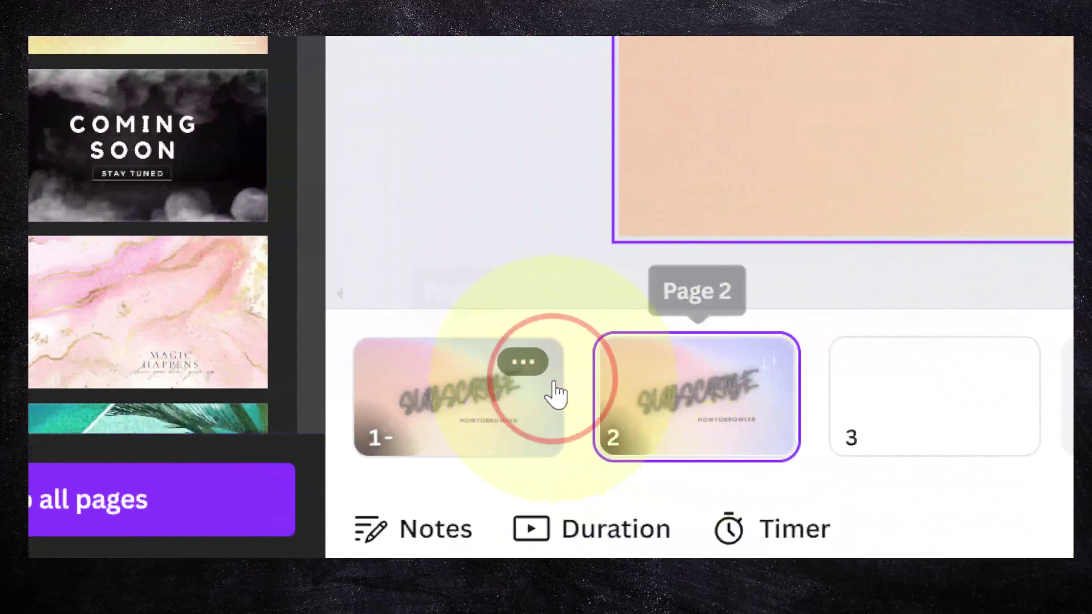
{"action": "mouse_move", "coordinate": [602, 371]}
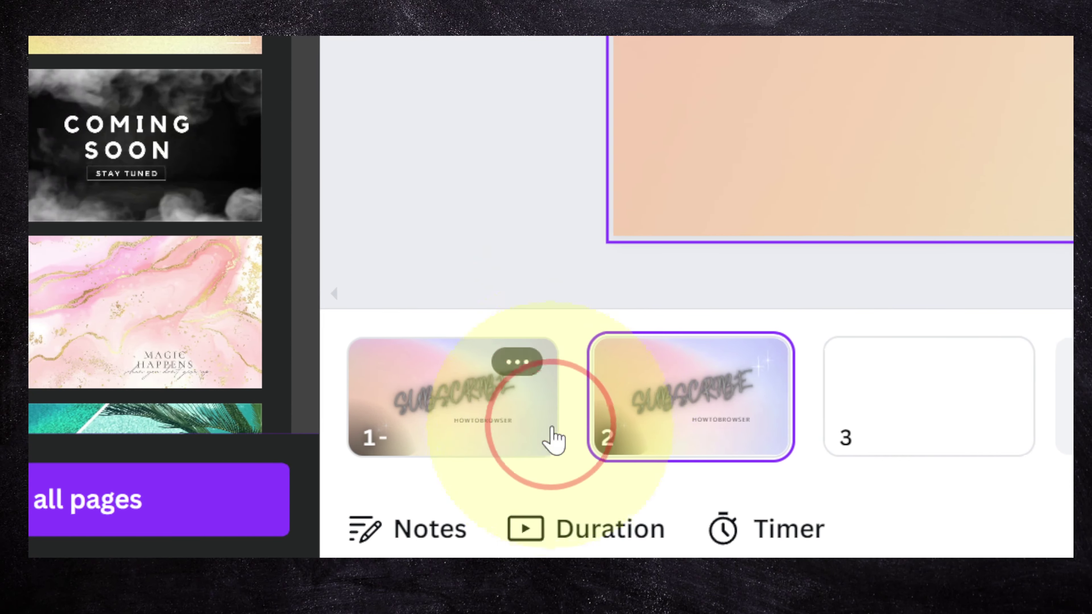
{"action": "mouse_move", "coordinate": [530, 426]}
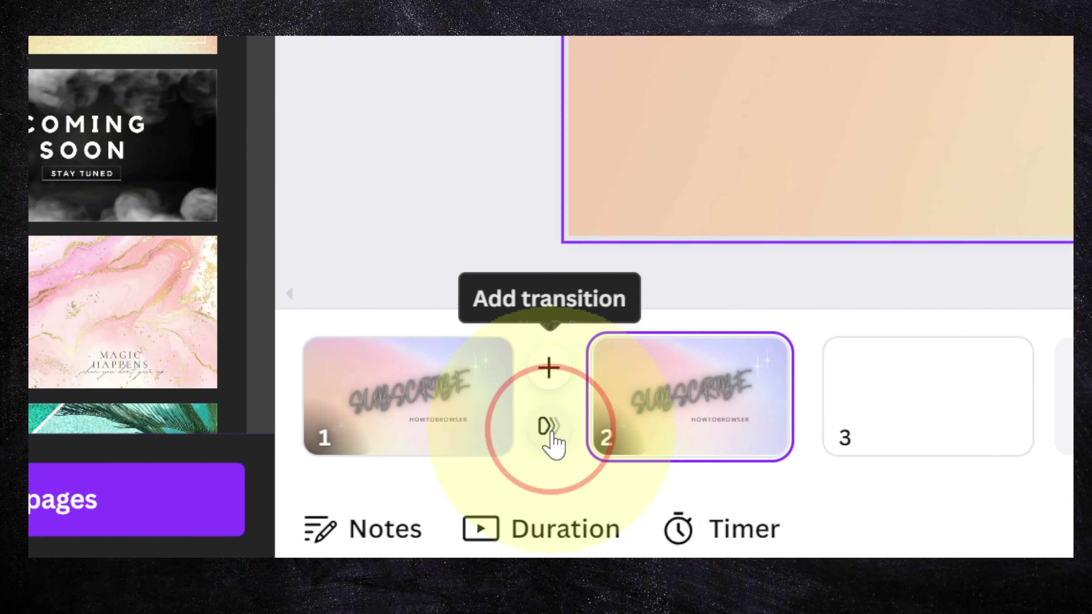
{"action": "left_click", "coordinate": [549, 428]}
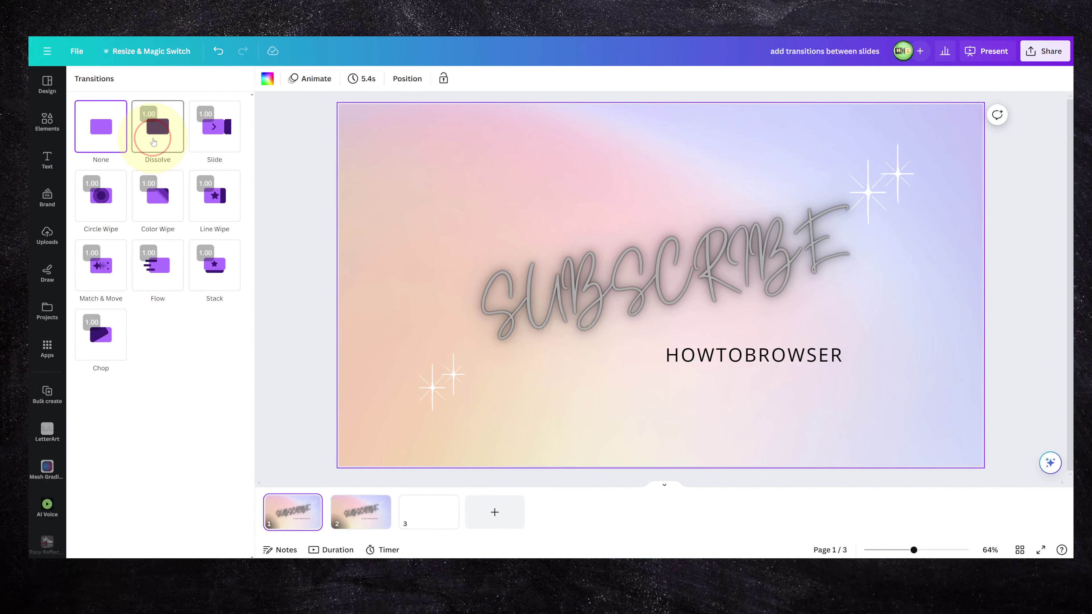
{"action": "left_click", "coordinate": [154, 142]}
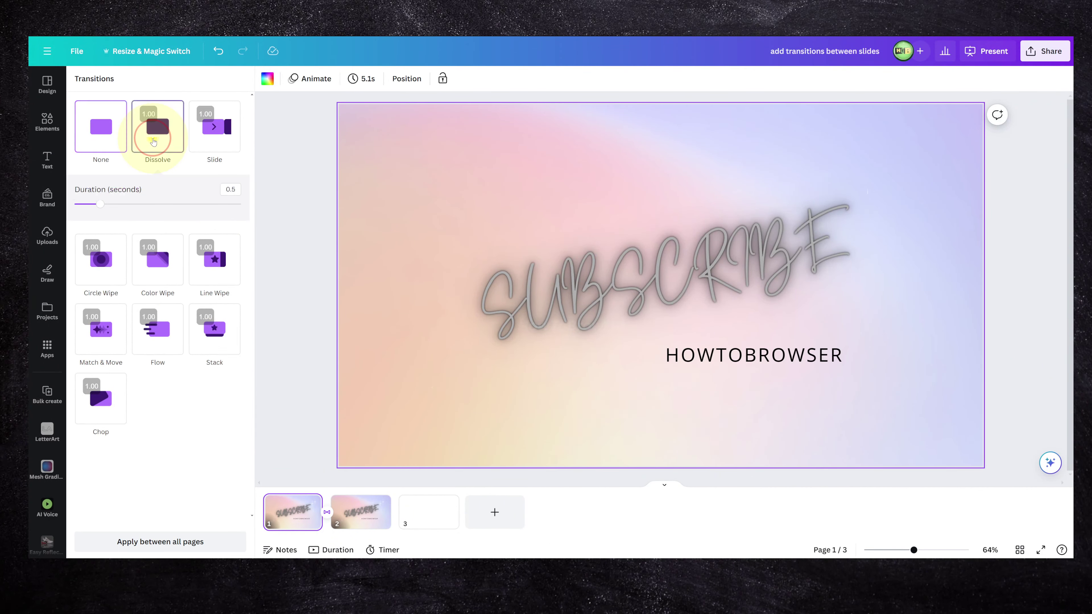
{"action": "left_click", "coordinate": [217, 142]}
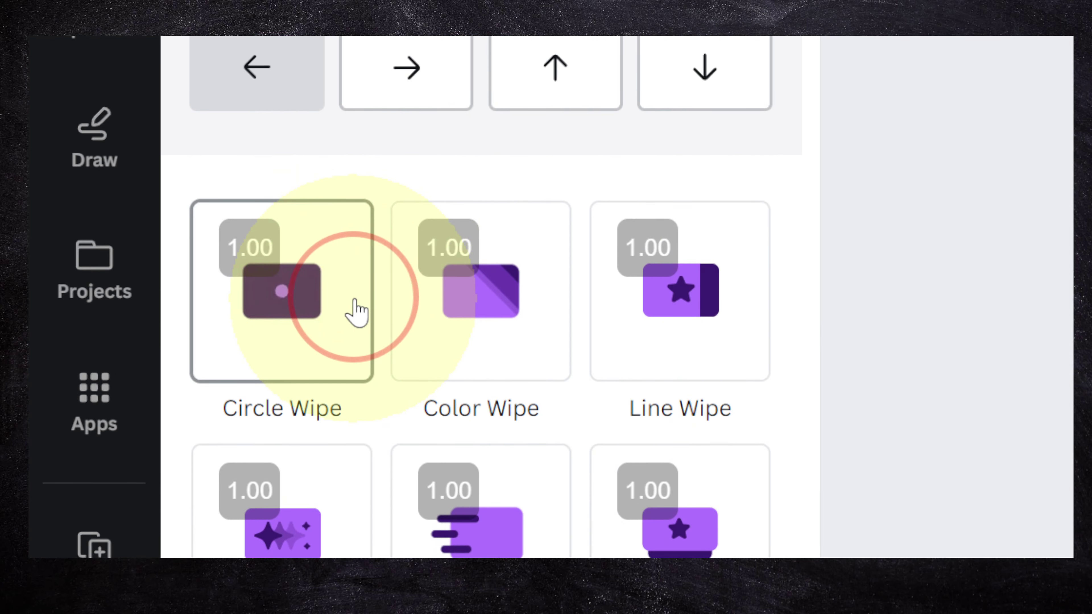
Change the transition between pages 1 and 2 to Circle Wipe, 1.3 seconds, direction Out, and preview it in presentation mode.
{"action": "left_click", "coordinate": [360, 303]}
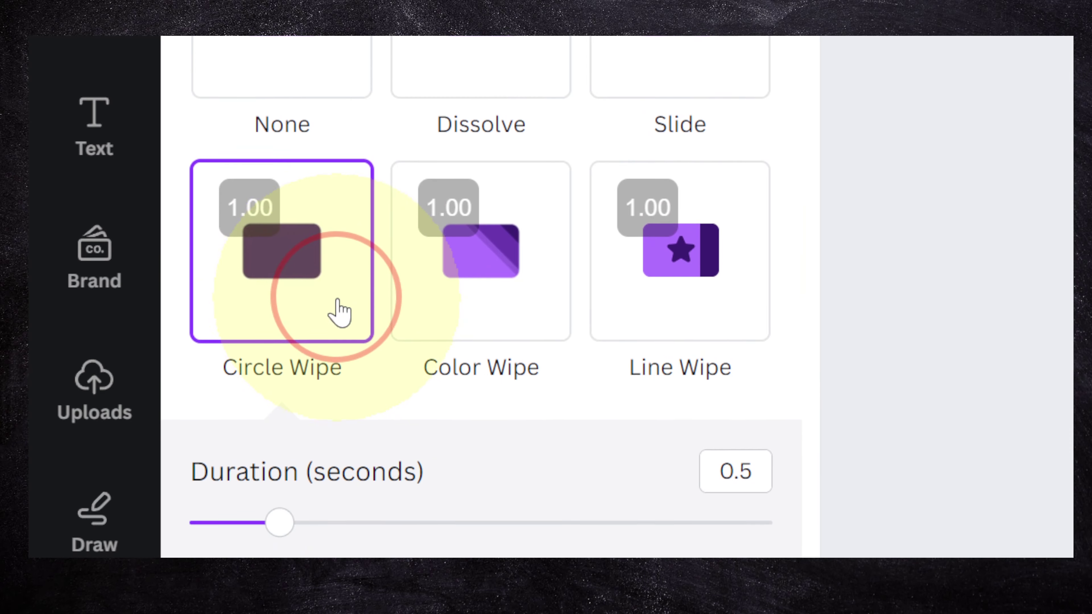
{"action": "left_click_drag", "start_coordinate": [280, 521], "coordinate": [301, 521]}
{"action": "left_click_drag", "start_coordinate": [306, 301], "coordinate": [451, 308]}
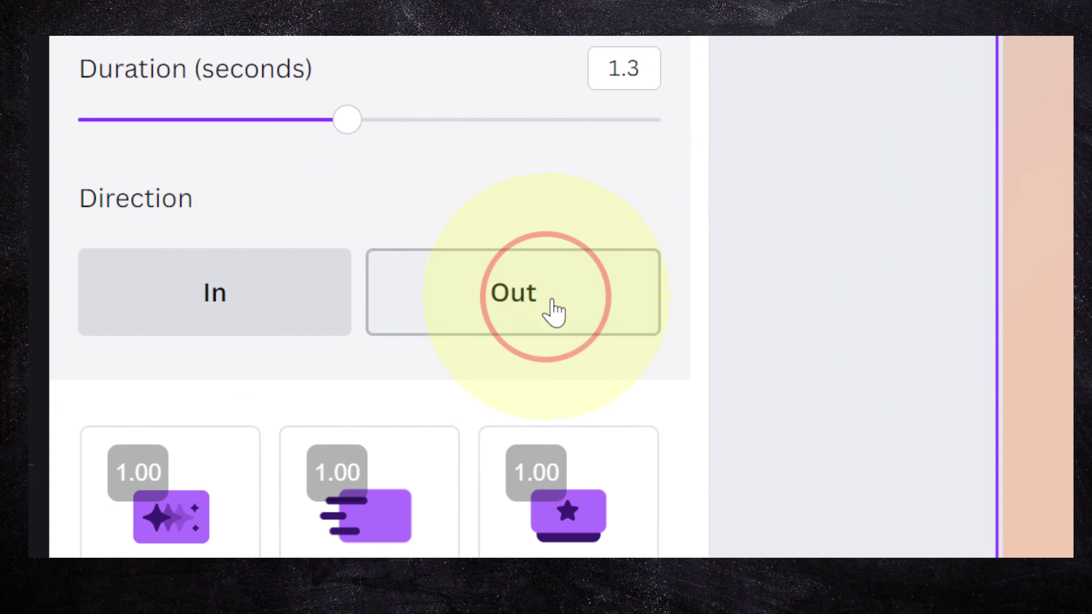
{"action": "left_click", "coordinate": [660, 308]}
{"action": "left_click", "coordinate": [339, 303]}
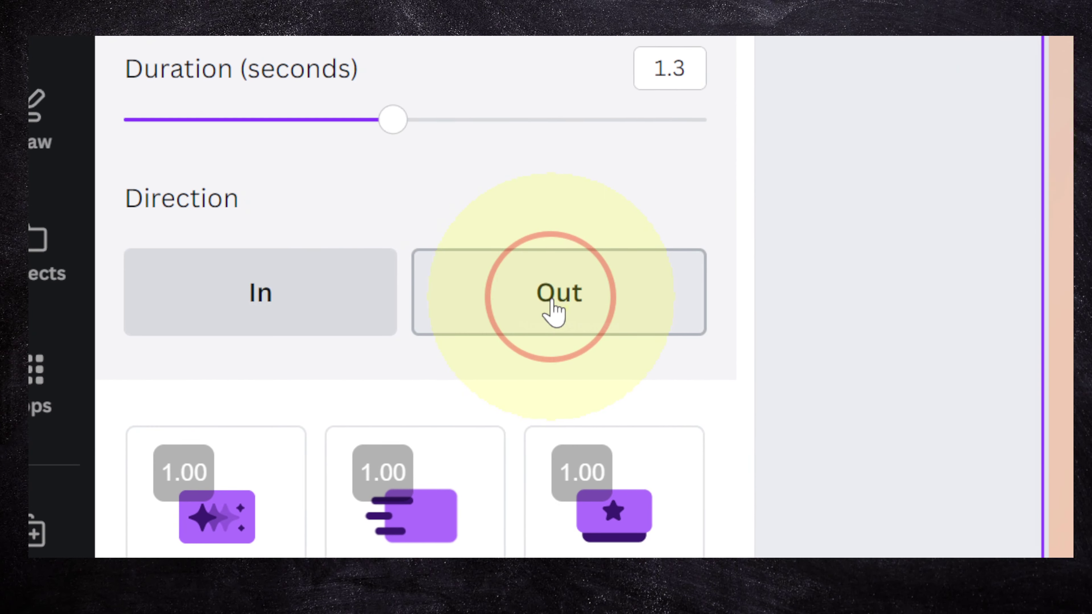
{"action": "left_click", "coordinate": [621, 309]}
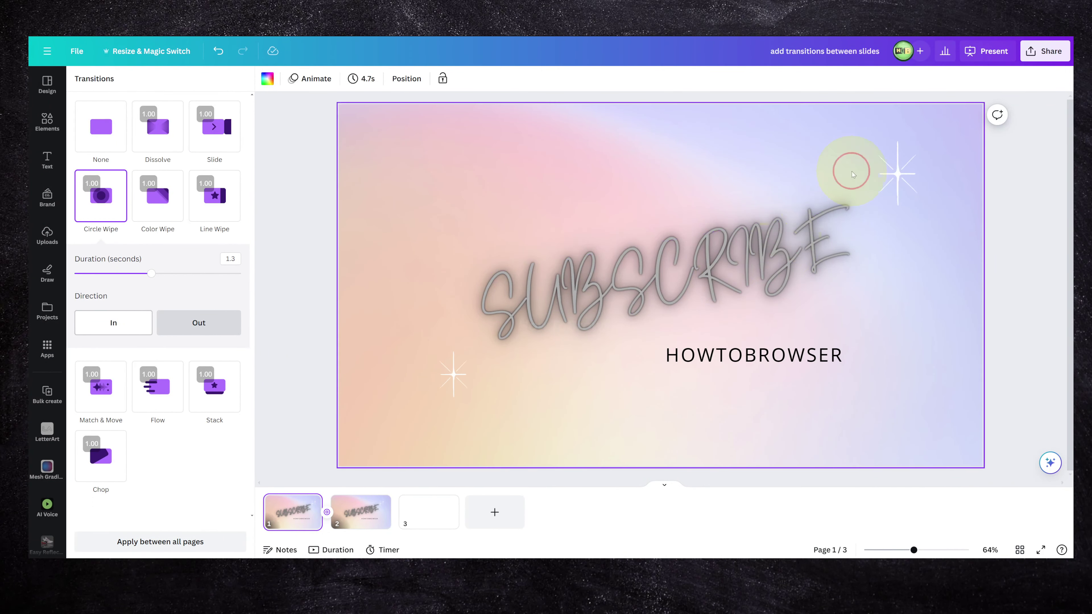
{"action": "left_click", "coordinate": [986, 51]}
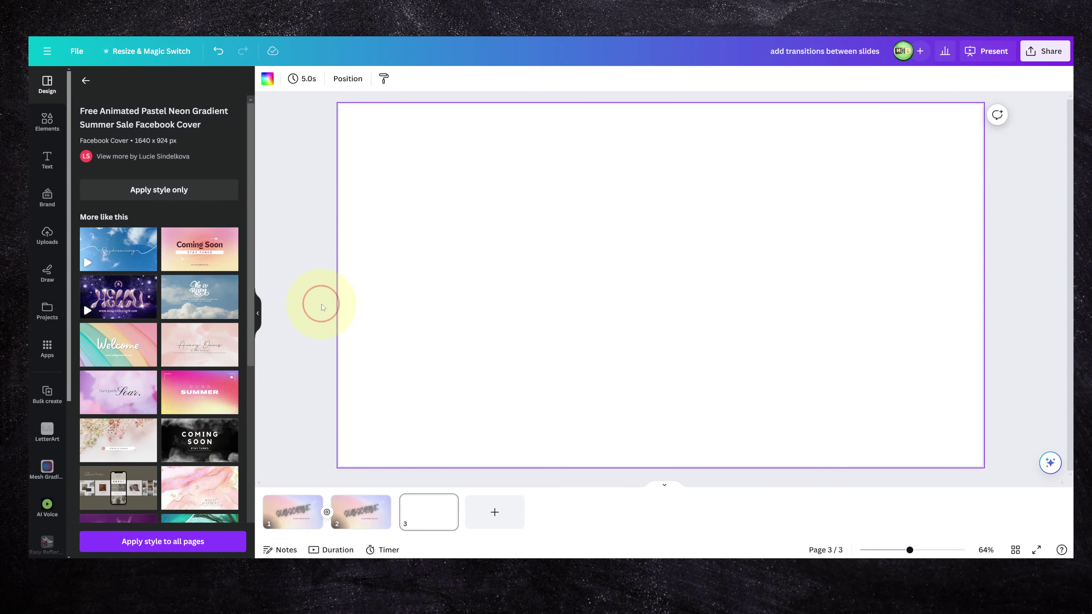
Change the transition between pages 1 and 2 to Color Wipe and try its color and direction options.
{"action": "left_click", "coordinate": [327, 512]}
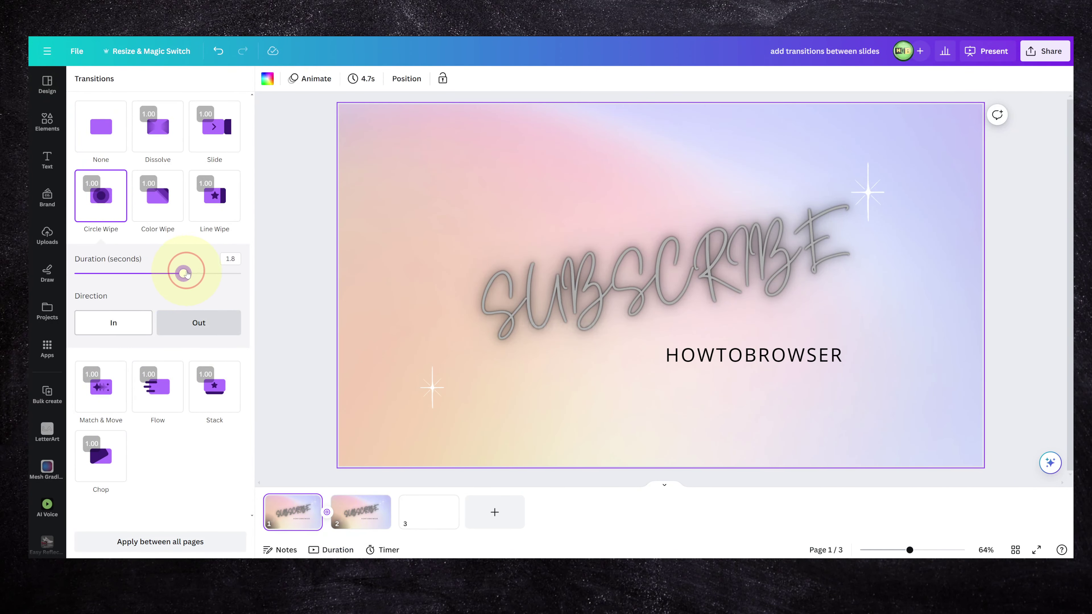
{"action": "left_click_drag", "start_coordinate": [192, 273], "coordinate": [100, 273]}
{"action": "left_click", "coordinate": [157, 203]}
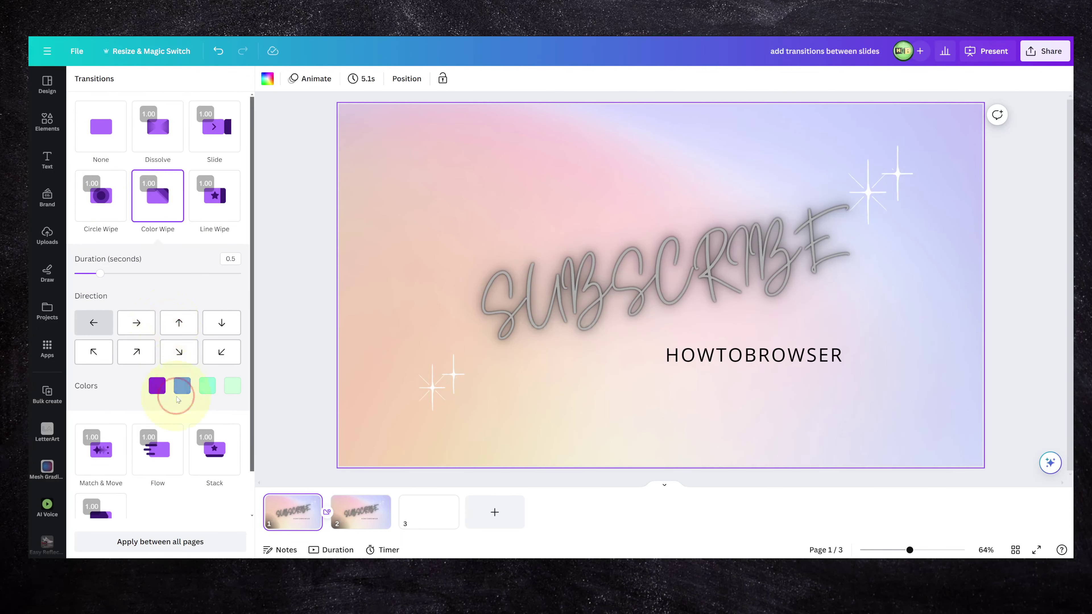
{"action": "left_click", "coordinate": [182, 385]}
{"action": "left_click", "coordinate": [207, 385]}
{"action": "left_click", "coordinate": [120, 304]}
{"action": "left_click", "coordinate": [110, 397]}
{"action": "left_click", "coordinate": [135, 324]}
{"action": "left_click", "coordinate": [93, 322]}
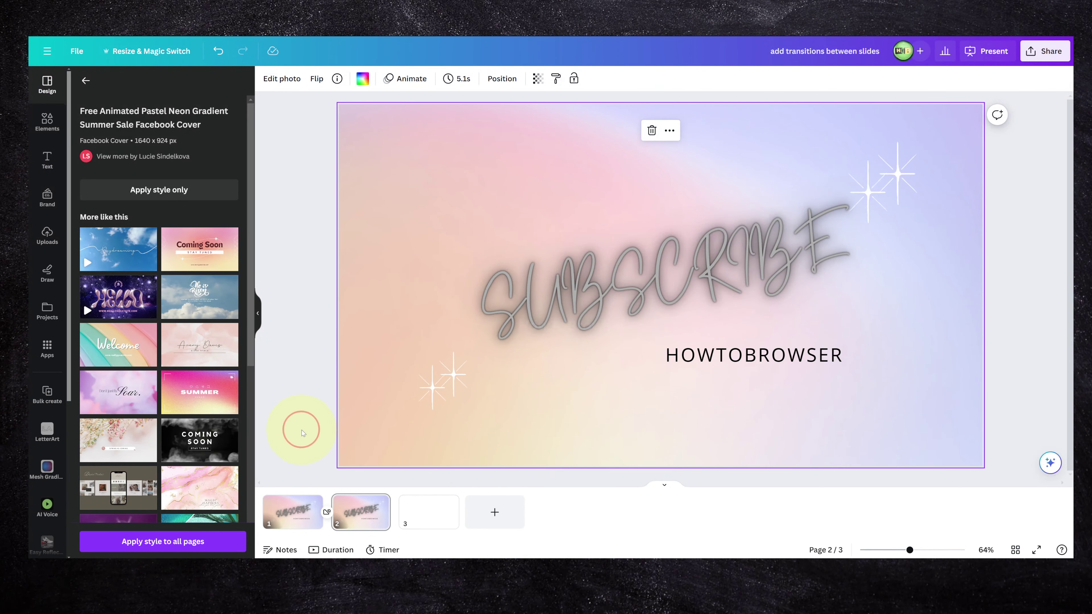
Change the transition between pages 1 and 2 to Line Wipe and try a 0.7-second duration and a rightward direction.
{"action": "left_click", "coordinate": [326, 510]}
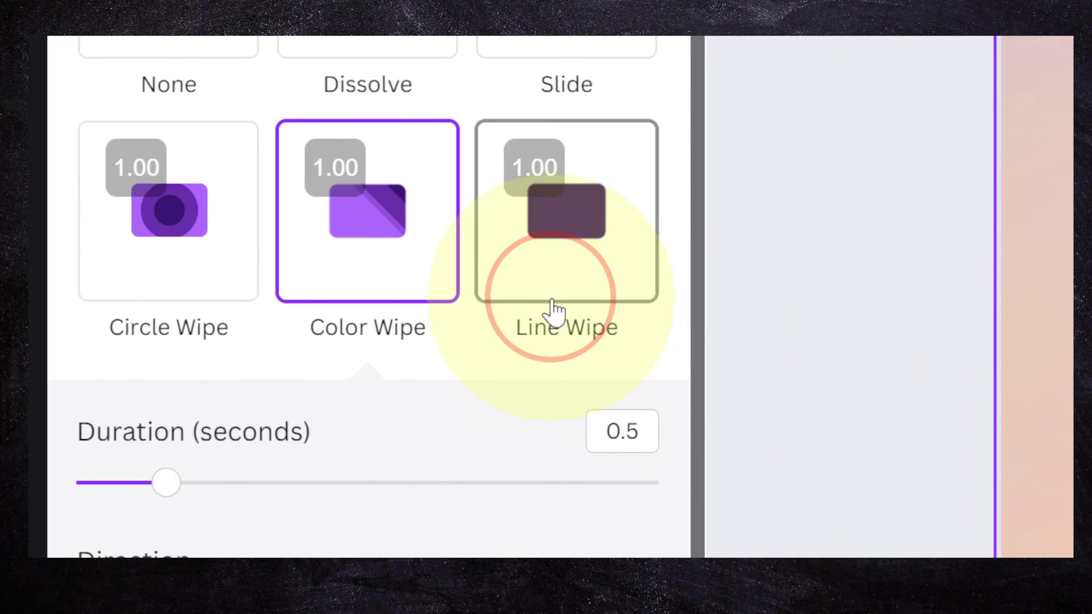
{"action": "left_click", "coordinate": [553, 310]}
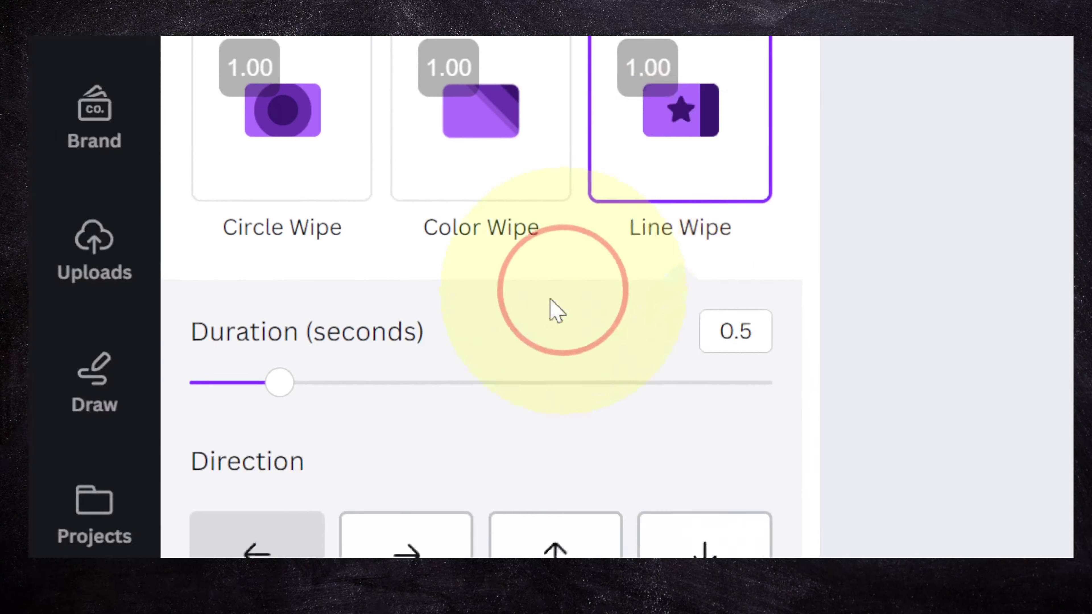
{"action": "left_click_drag", "start_coordinate": [280, 382], "coordinate": [320, 387]}
{"action": "left_click", "coordinate": [384, 550]}
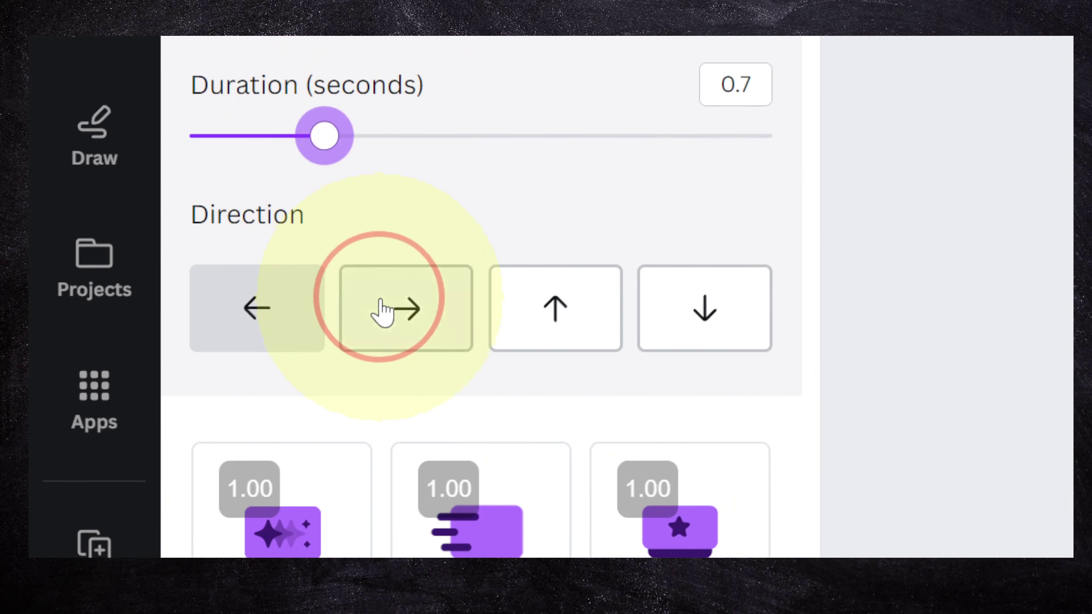
{"action": "left_click", "coordinate": [292, 559]}
{"action": "left_click_drag", "start_coordinate": [301, 188], "coordinate": [280, 188]}
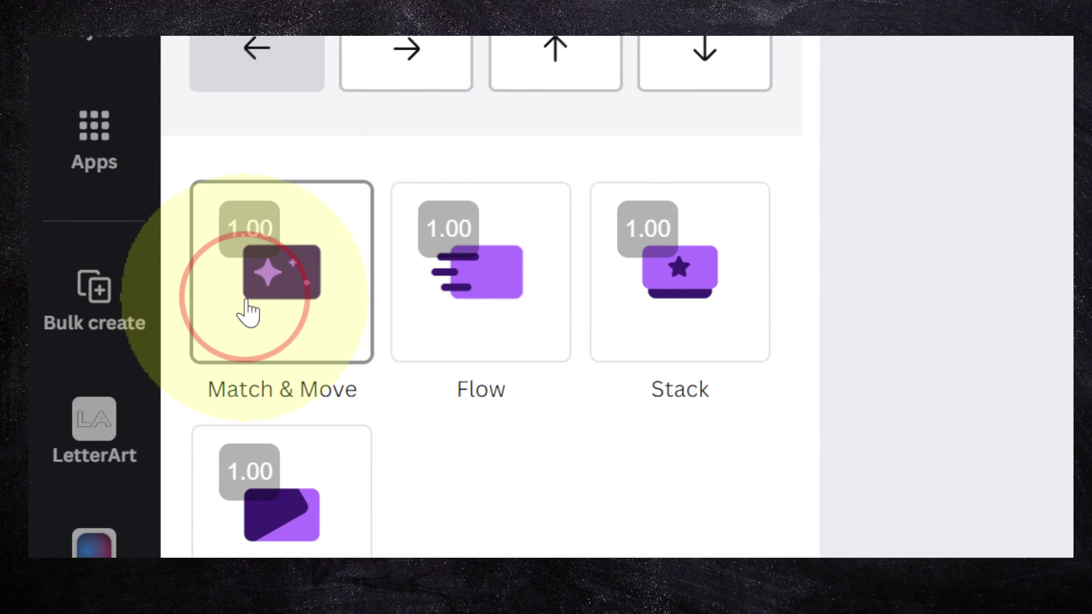
Change the transition between pages 1 and 2 to Match & Move.
{"action": "left_click", "coordinate": [247, 307]}
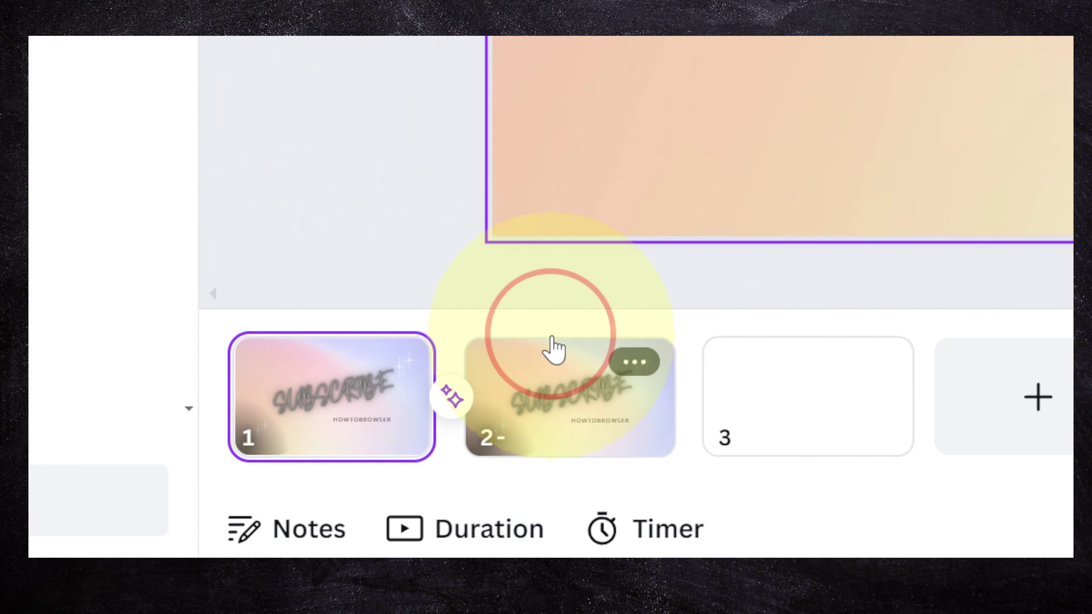
{"action": "left_click", "coordinate": [553, 348]}
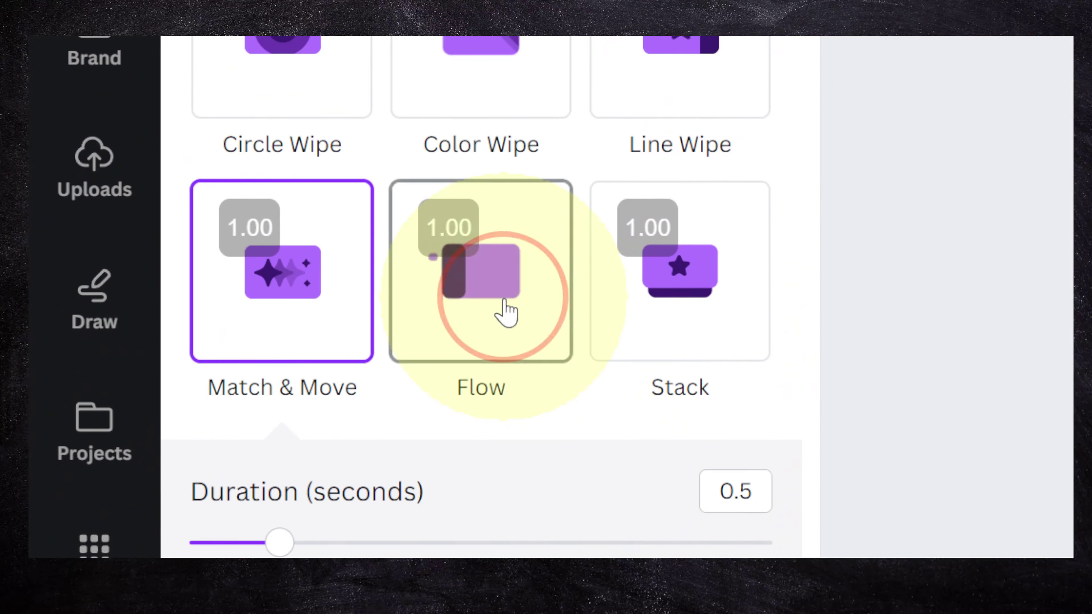
Set the transition to Flow with a 0.8-second duration and leftward direction, and apply it between all pages.
{"action": "left_click", "coordinate": [505, 312]}
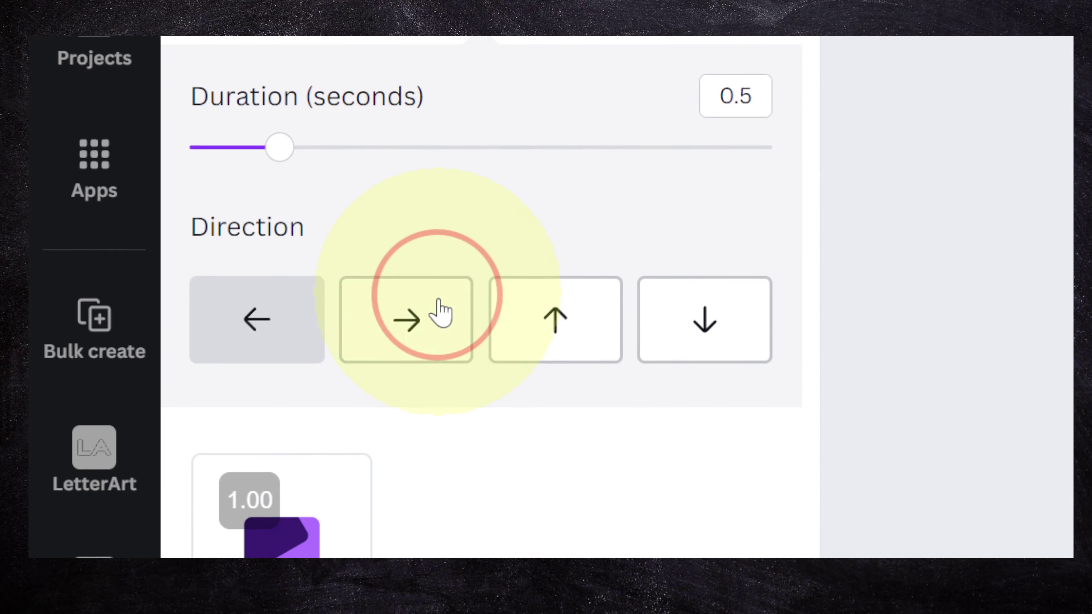
{"action": "left_click", "coordinate": [443, 311]}
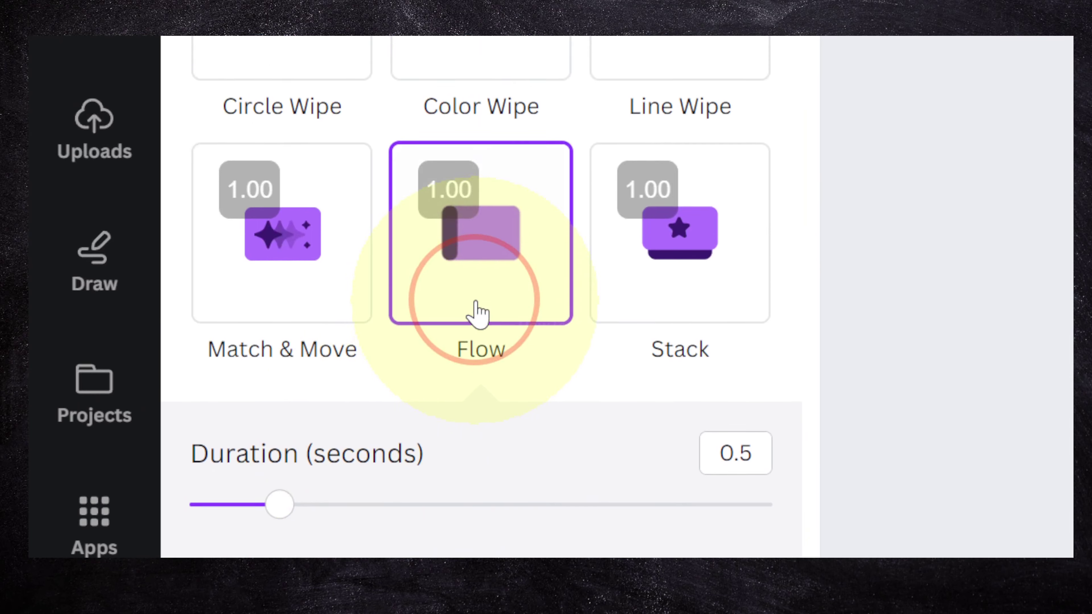
{"action": "left_click", "coordinate": [256, 312]}
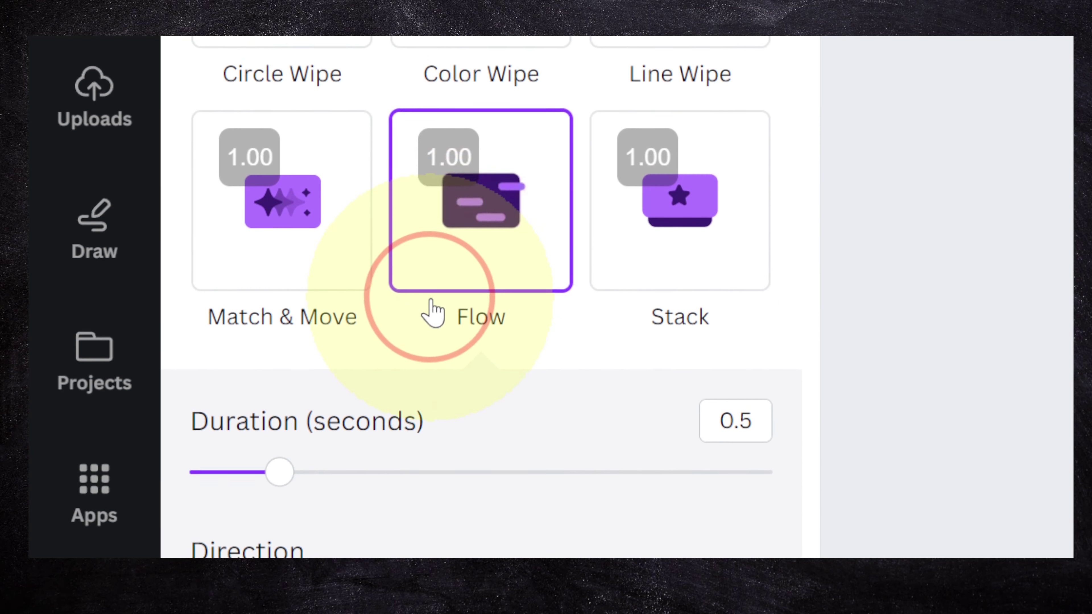
{"action": "left_click_drag", "start_coordinate": [296, 312], "coordinate": [346, 312]}
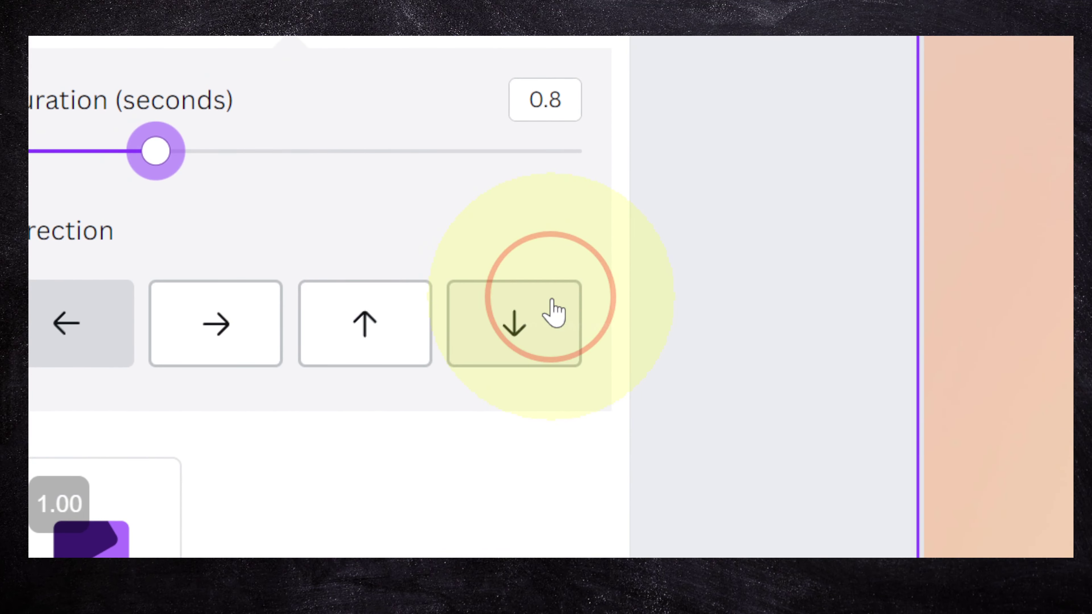
{"action": "left_click", "coordinate": [551, 300]}
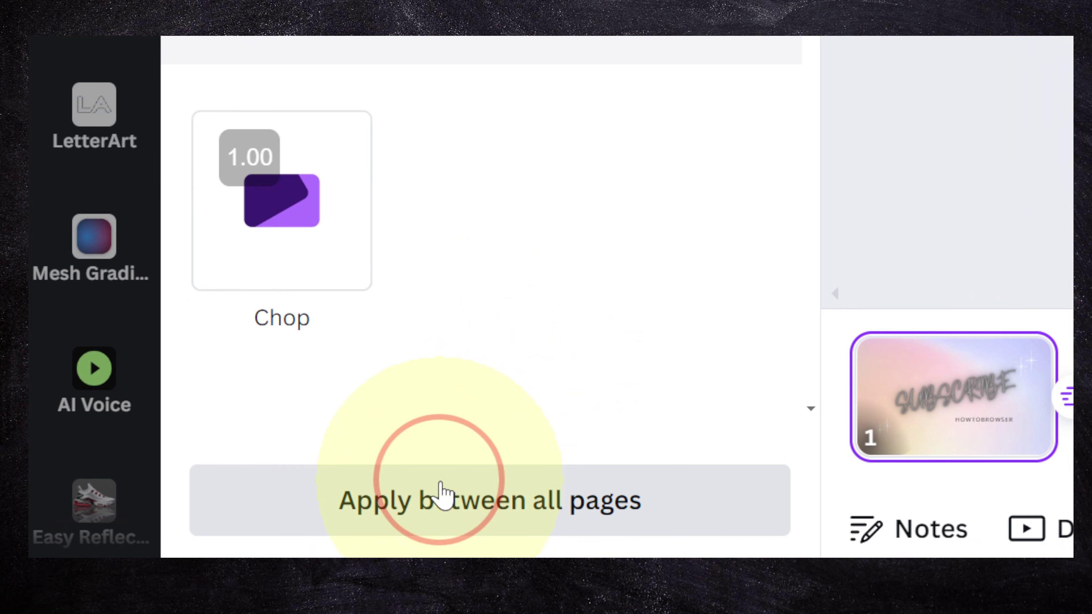
{"action": "left_click", "coordinate": [438, 499]}
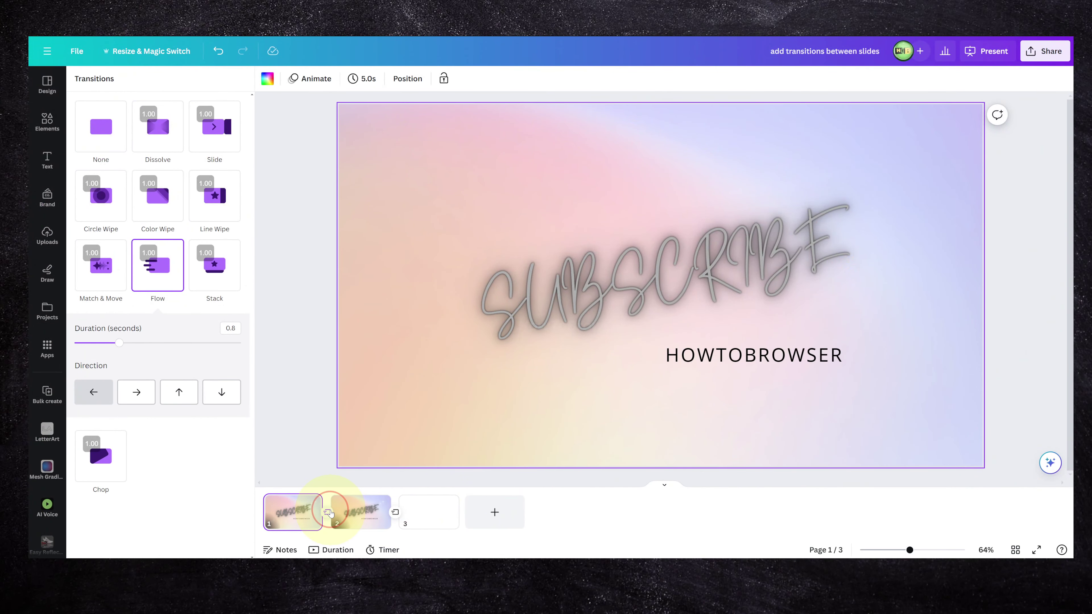
Apply the blue and white sky "Daydreaming" template to blank page 3.
{"action": "left_click", "coordinate": [415, 513]}
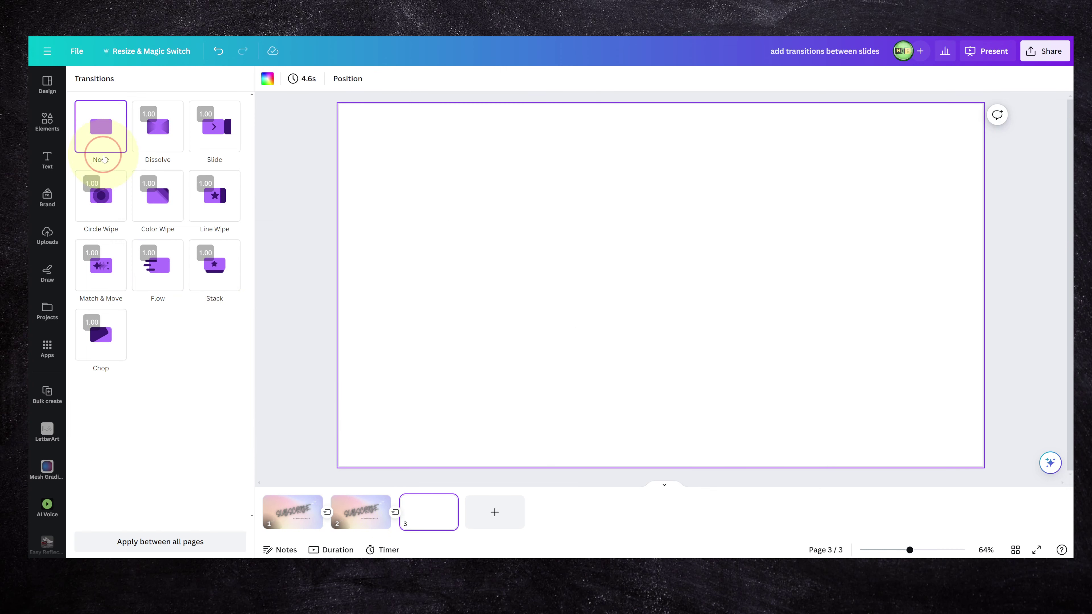
{"action": "left_click", "coordinate": [47, 121]}
{"action": "left_click", "coordinate": [118, 88]}
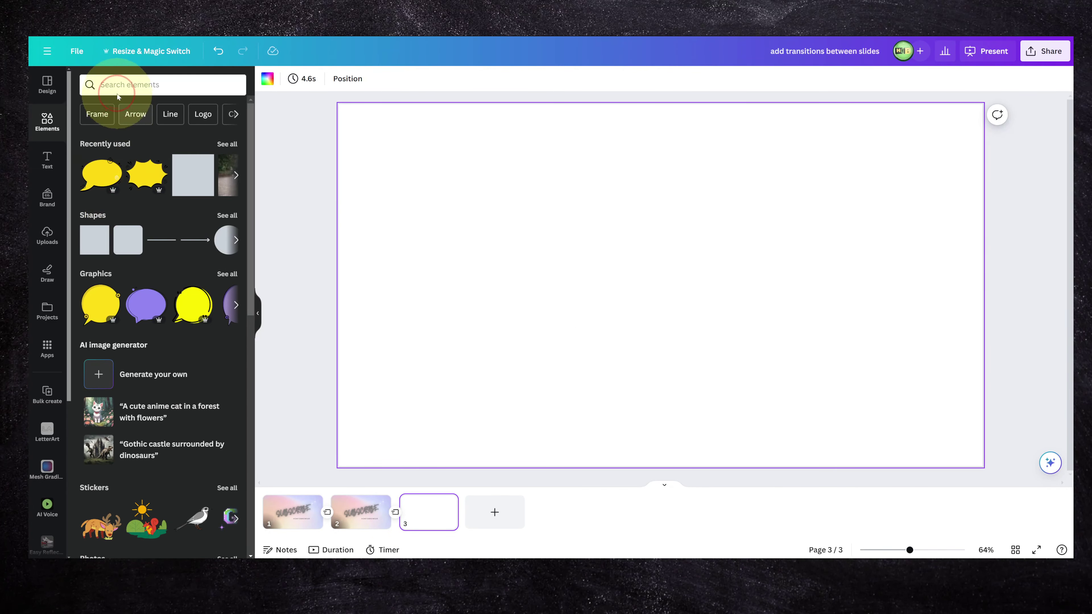
{"action": "type", "text": "pres"}
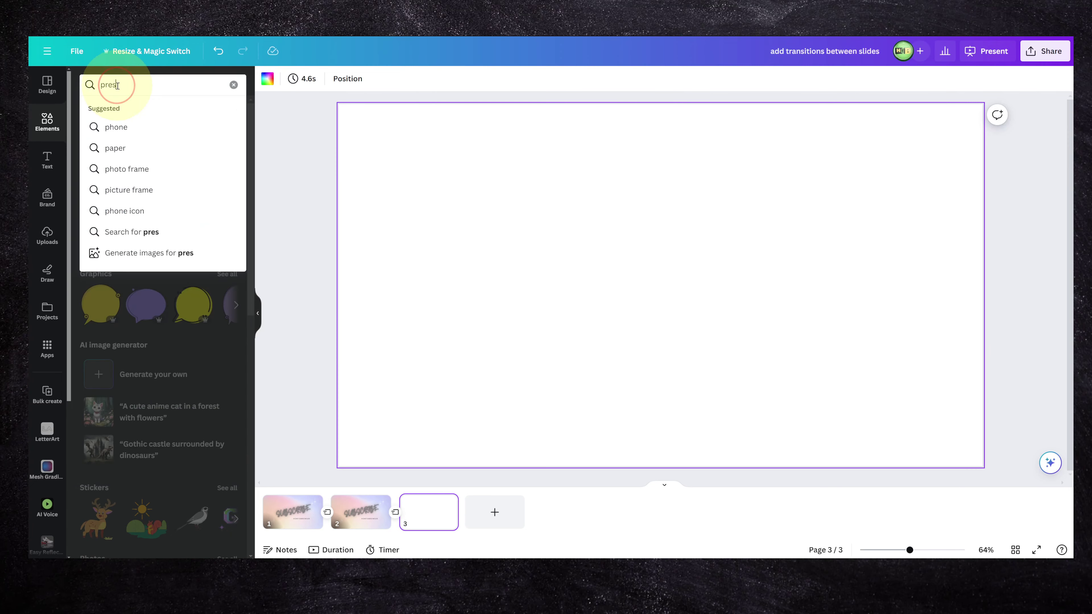
{"action": "left_click", "coordinate": [118, 129]}
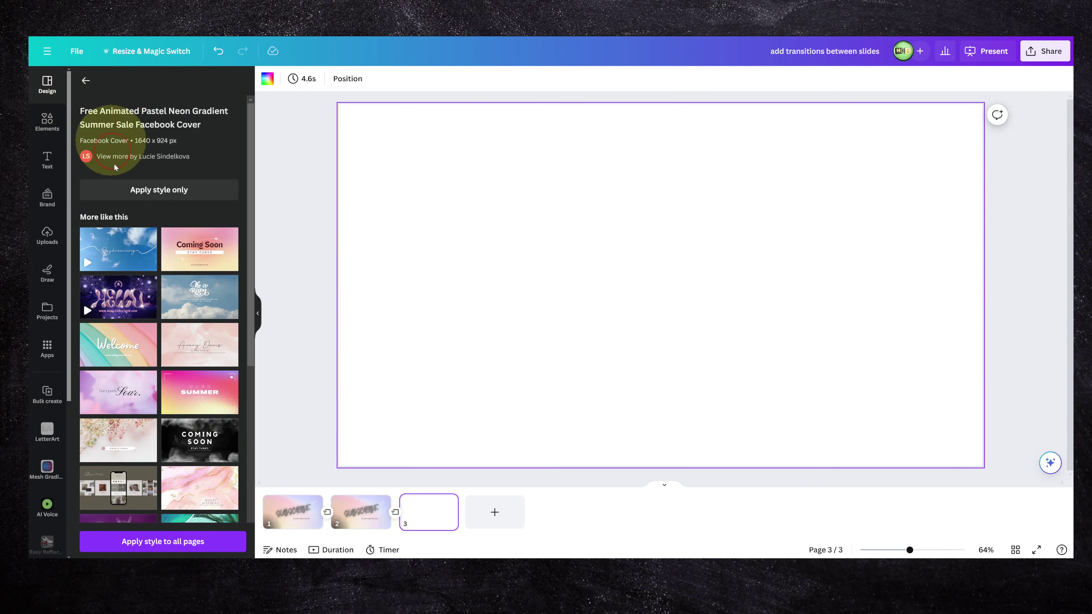
{"action": "left_click", "coordinate": [125, 243]}
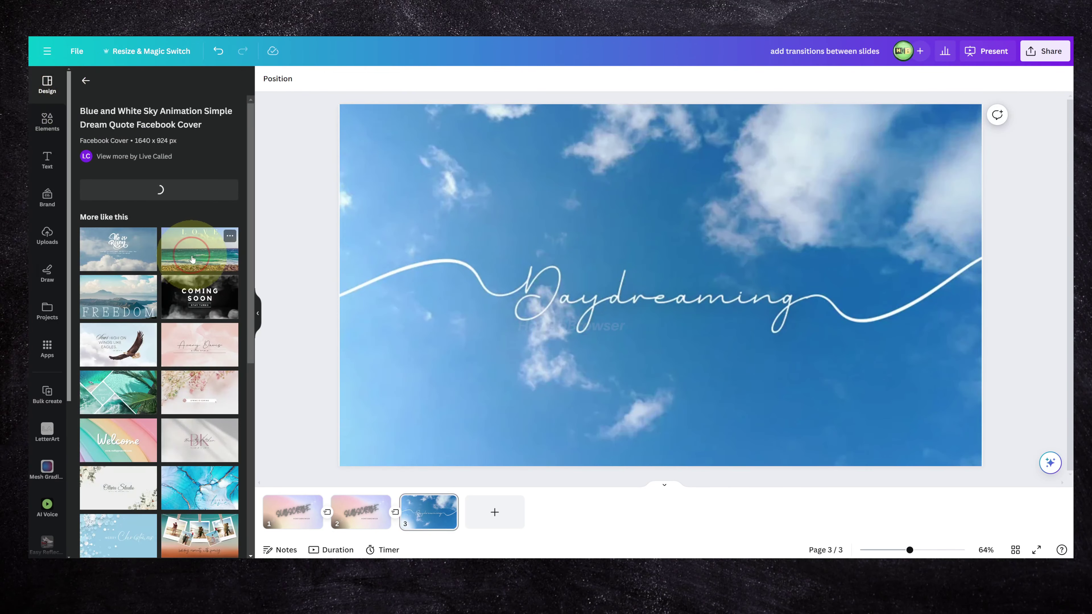
Replace page 2 with the blue watercolor "Soar high on wings like eagles" template.
{"action": "left_click", "coordinate": [360, 510]}
{"action": "scroll", "coordinate": [156, 369], "scroll_direction": "down", "scroll_amount": 3}
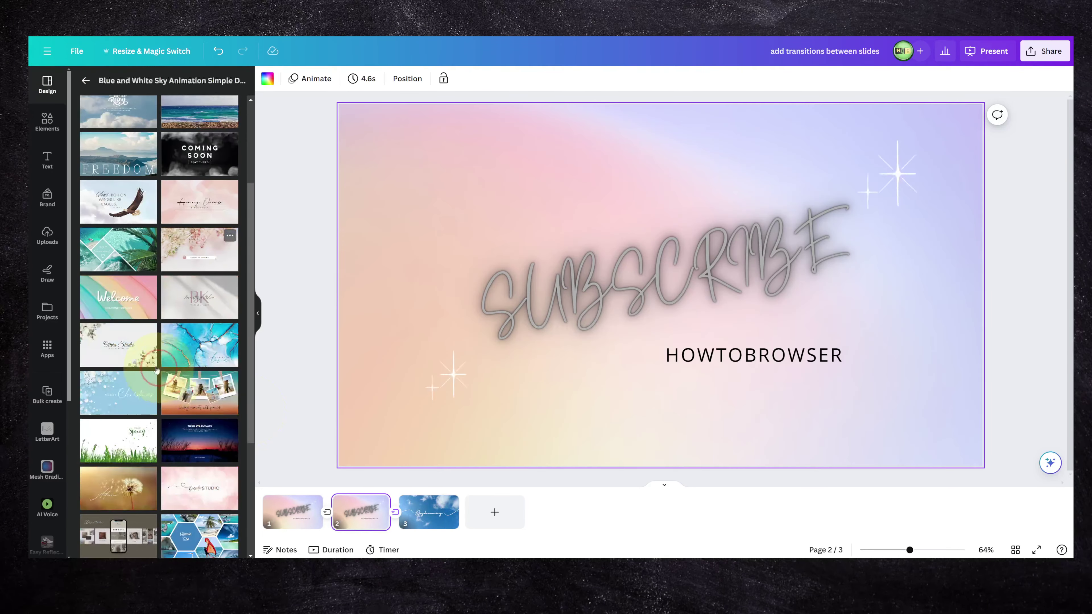
{"action": "left_click", "coordinate": [113, 231]}
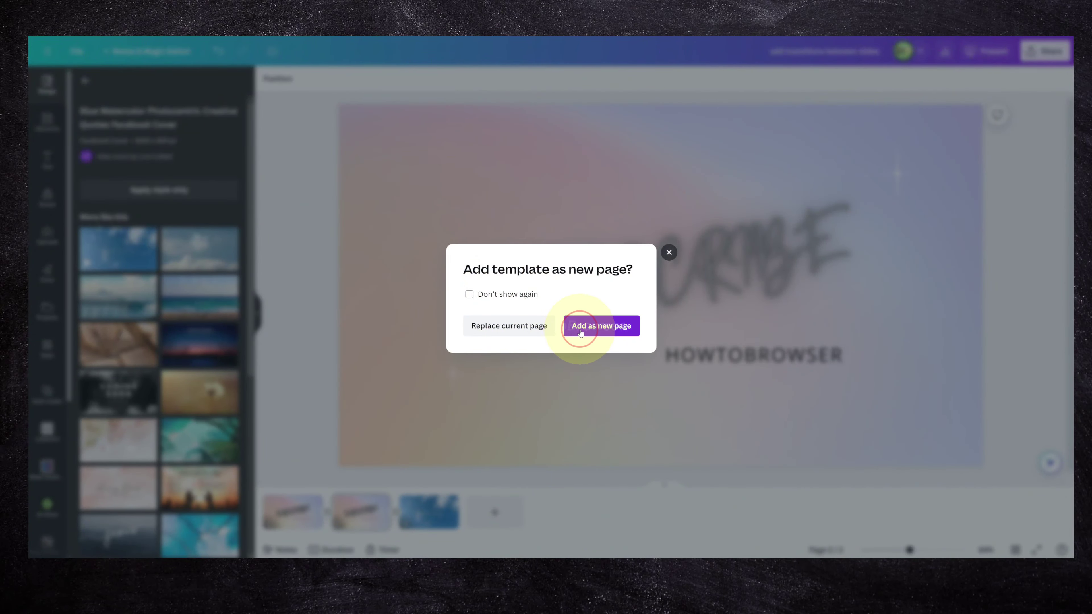
{"action": "left_click", "coordinate": [549, 327]}
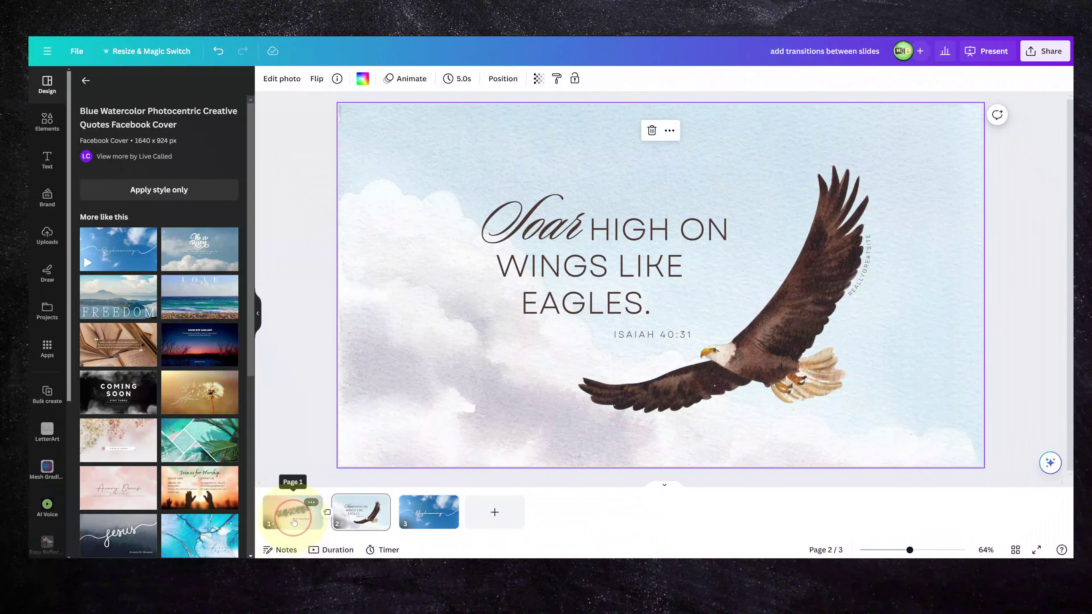
Apply the Flow transition from between pages 1 and 2 to all pages and preview the presentation in full screen.
{"action": "left_click", "coordinate": [294, 521]}
{"action": "left_click", "coordinate": [361, 513]}
{"action": "left_click", "coordinate": [326, 513]}
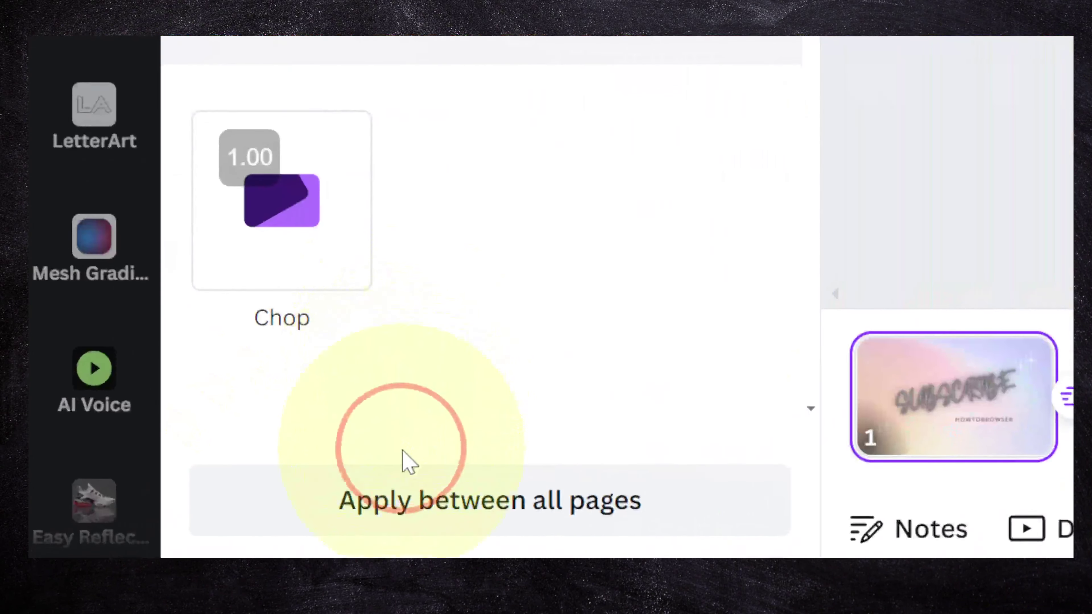
{"action": "left_click", "coordinate": [141, 545]}
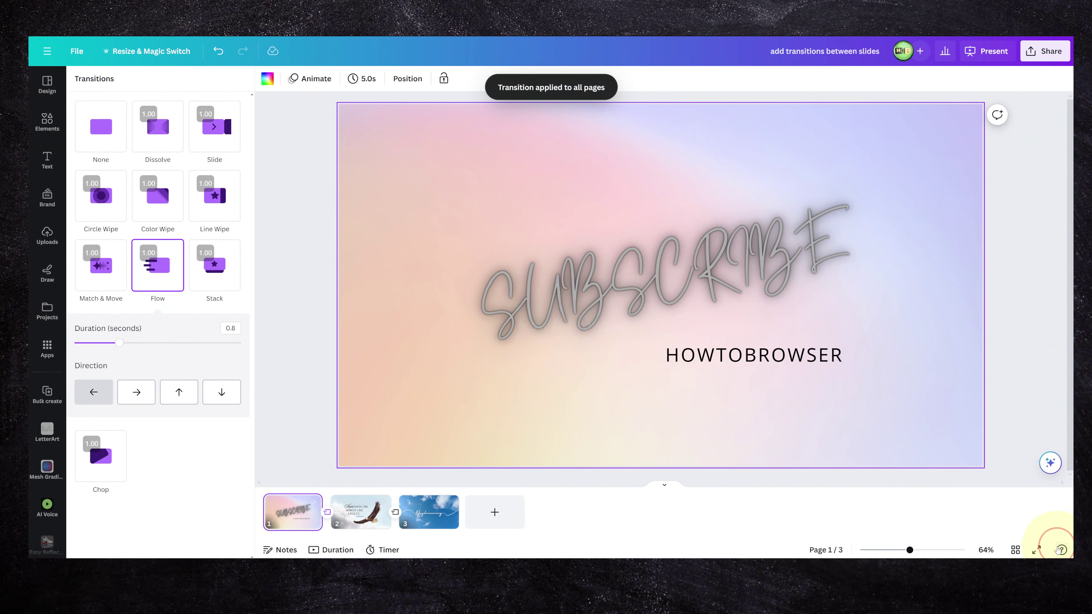
{"action": "left_click", "coordinate": [1038, 550]}
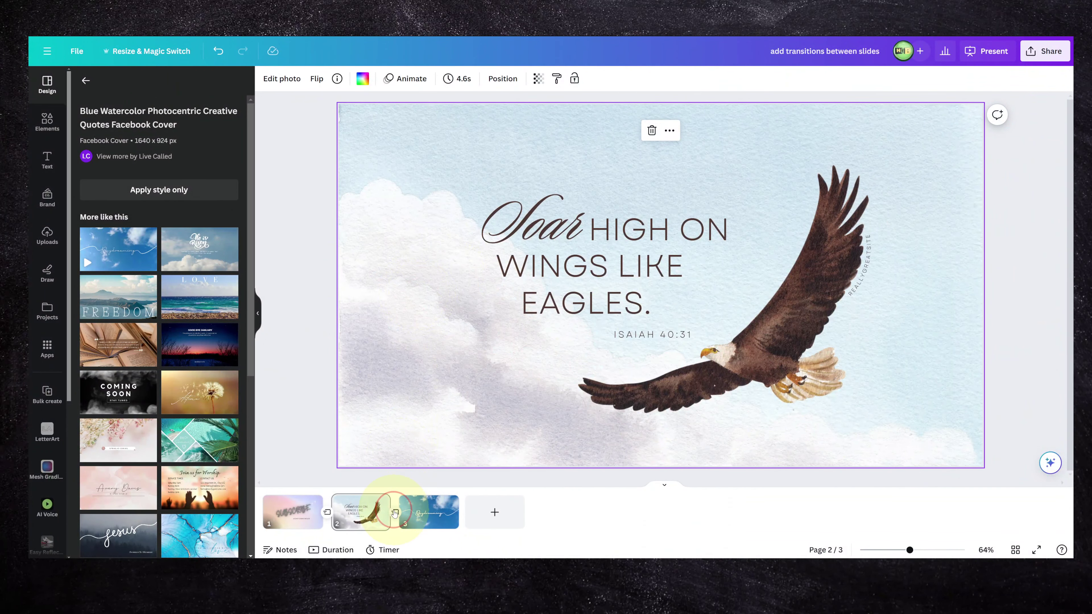
Set the direction of the Flow transition between pages 2 and 3 to upward.
{"action": "left_click", "coordinate": [394, 513]}
{"action": "left_click", "coordinate": [157, 397]}
{"action": "left_click", "coordinate": [180, 394]}
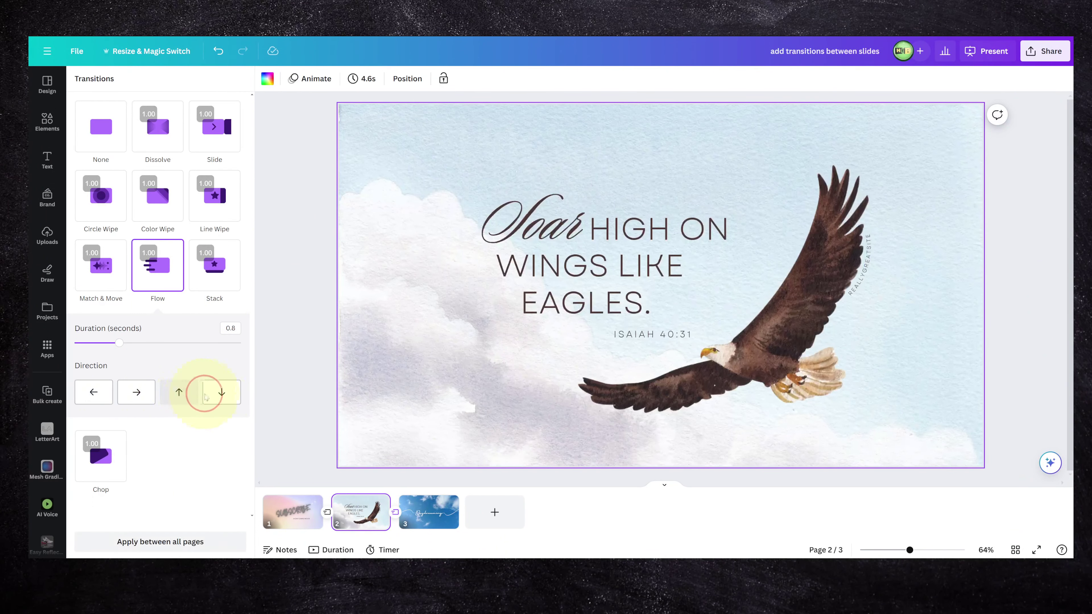
{"action": "left_click", "coordinate": [211, 396]}
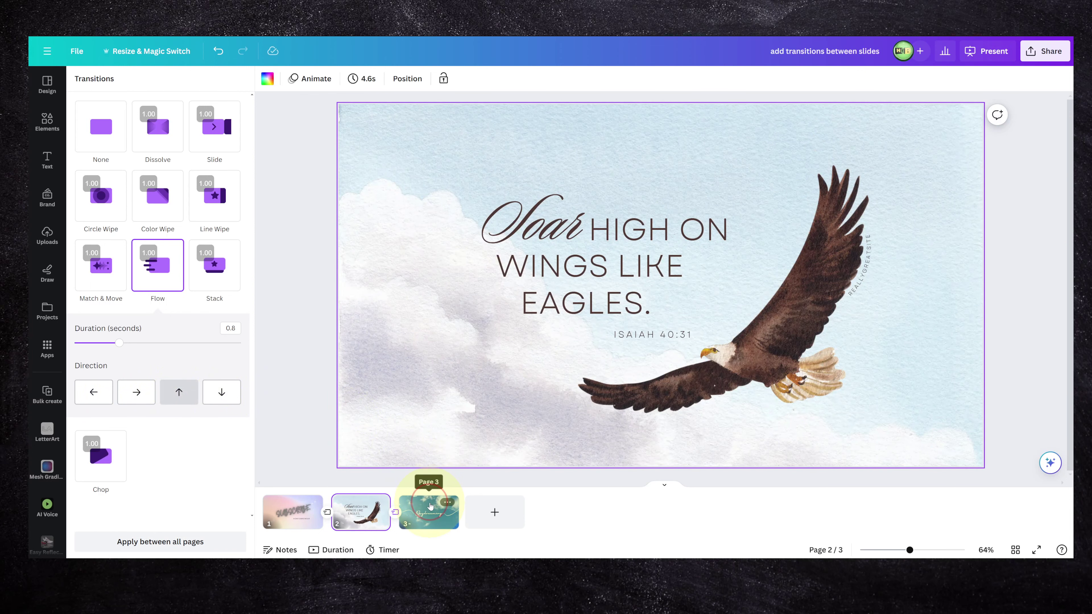
Add a blank page after page 3 and apply page 1's 5.0-second timing to all pages.
{"action": "left_click", "coordinate": [430, 506]}
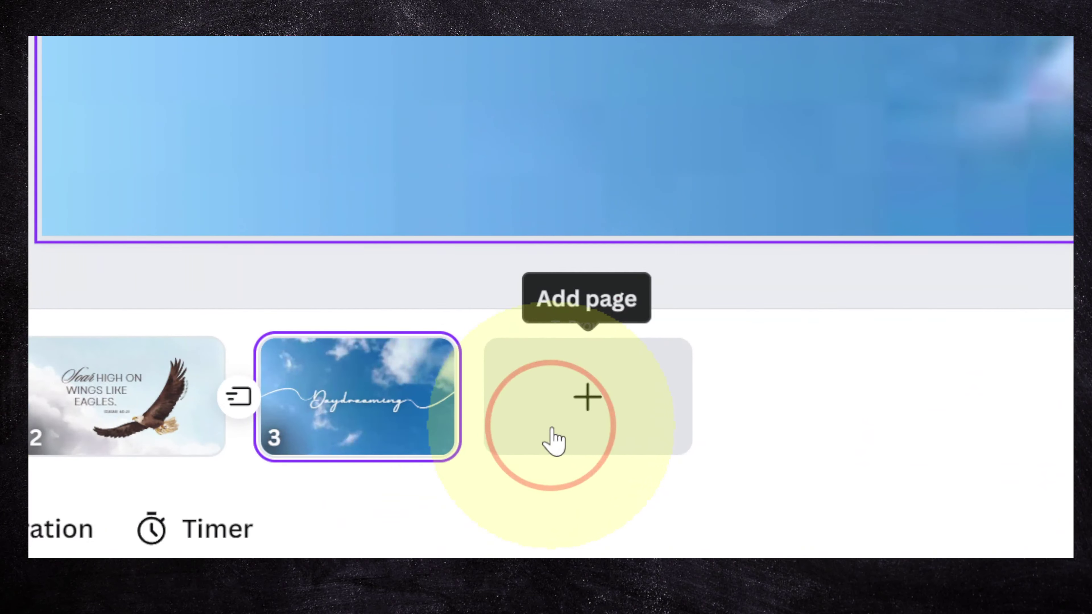
{"action": "left_click", "coordinate": [484, 524]}
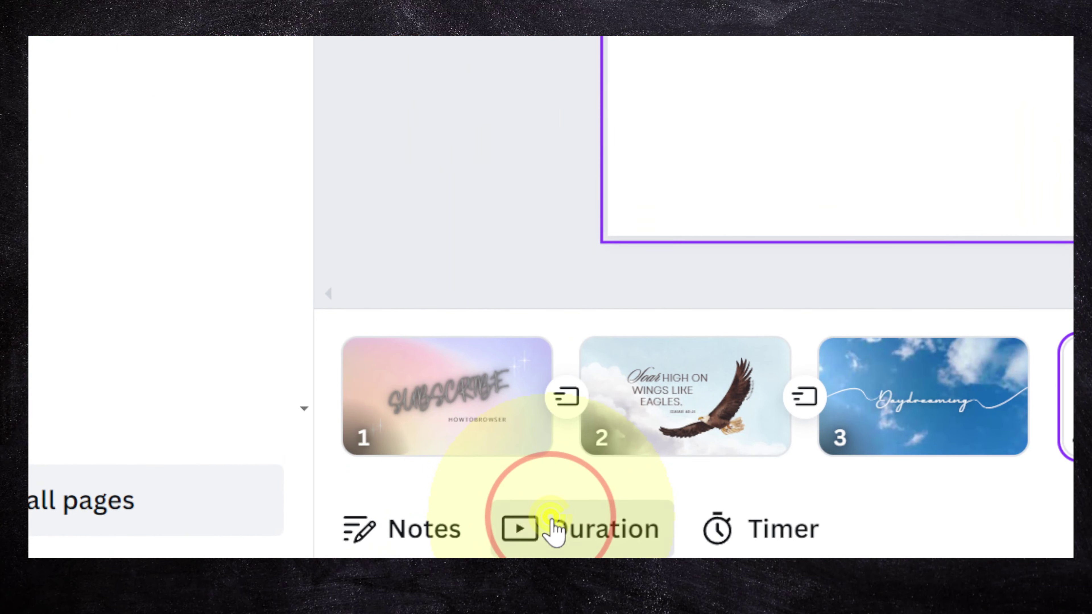
{"action": "left_click", "coordinate": [397, 539]}
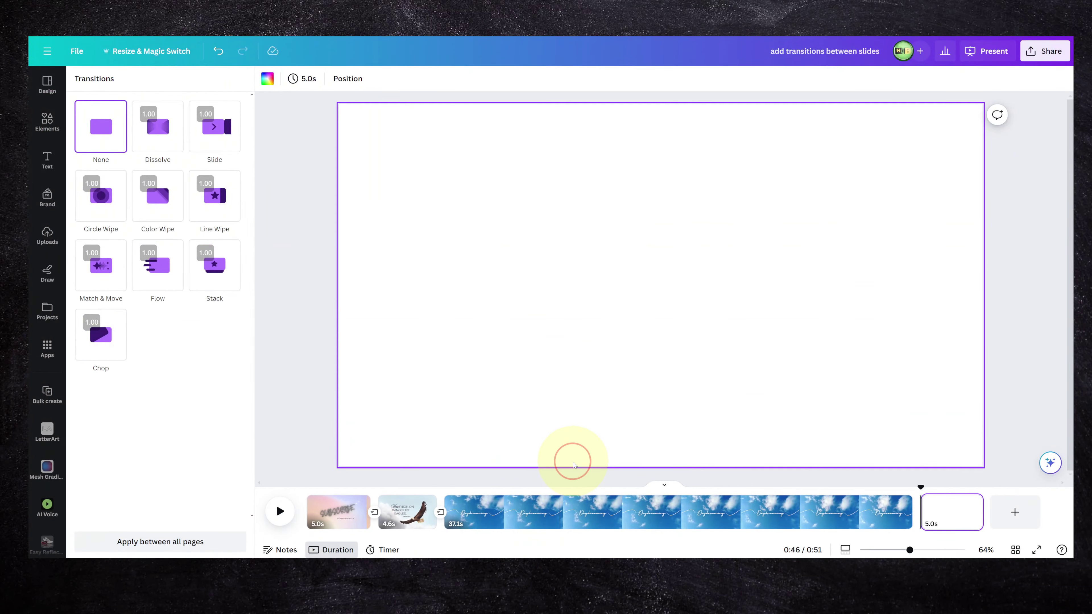
{"action": "left_click", "coordinate": [315, 523]}
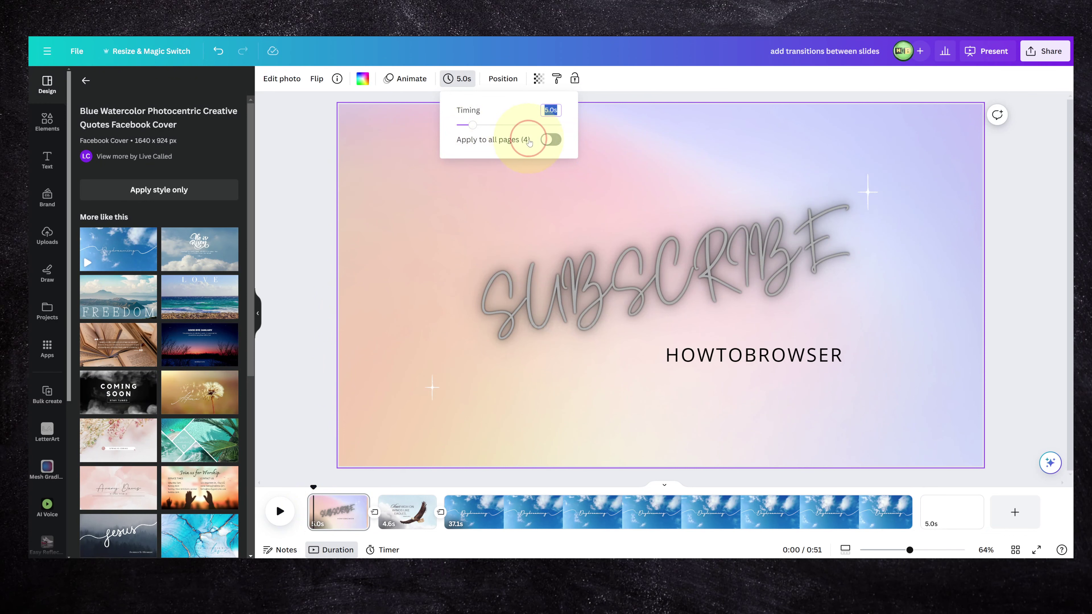
{"action": "left_click", "coordinate": [542, 142]}
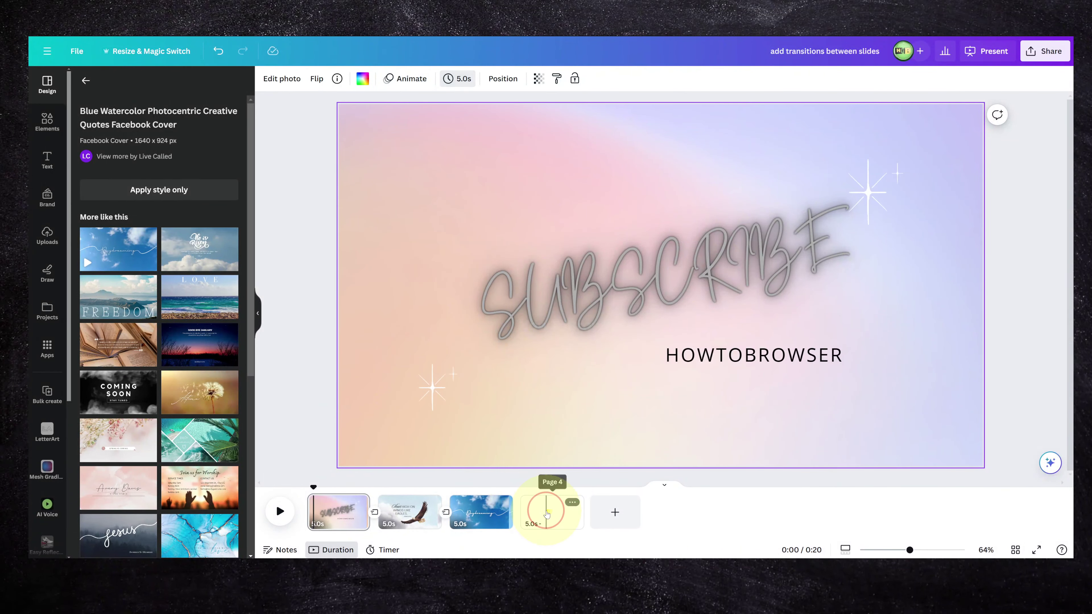
Apply the black and white "Coming Soon" template to blank page 4 and return to the template overview.
{"action": "left_click", "coordinate": [796, 464]}
{"action": "scroll", "coordinate": [218, 328], "scroll_direction": "down", "scroll_amount": 3}
{"action": "left_click", "coordinate": [119, 294]}
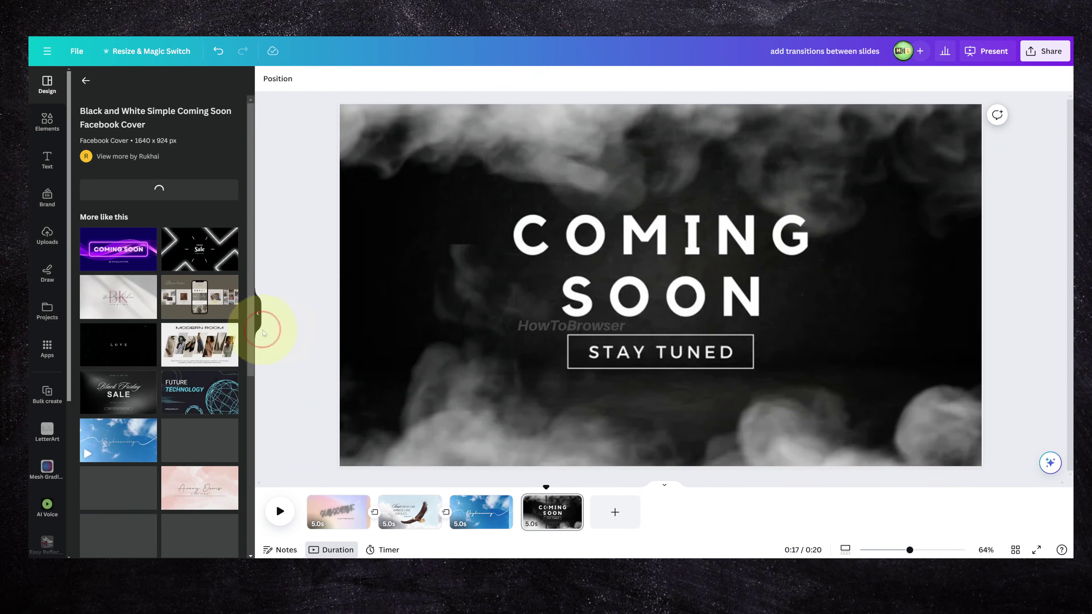
{"action": "left_click", "coordinate": [319, 333]}
{"action": "left_click", "coordinate": [85, 80]}
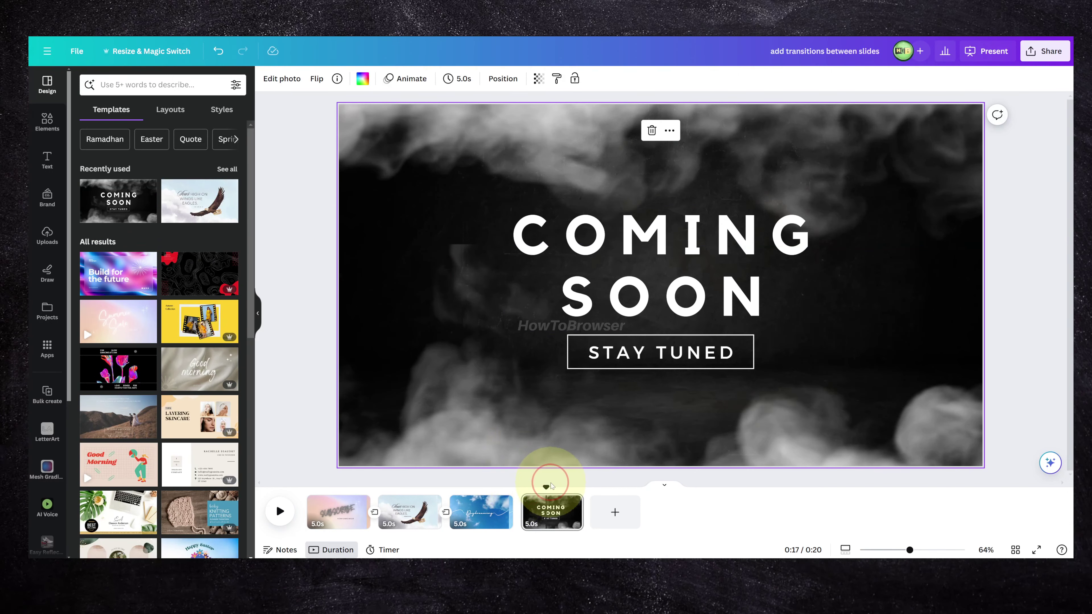
Apply the Flow transition from between pages 2 and 3 between all pages.
{"action": "left_click_drag", "start_coordinate": [541, 488], "coordinate": [446, 499]}
{"action": "left_click", "coordinate": [445, 511]}
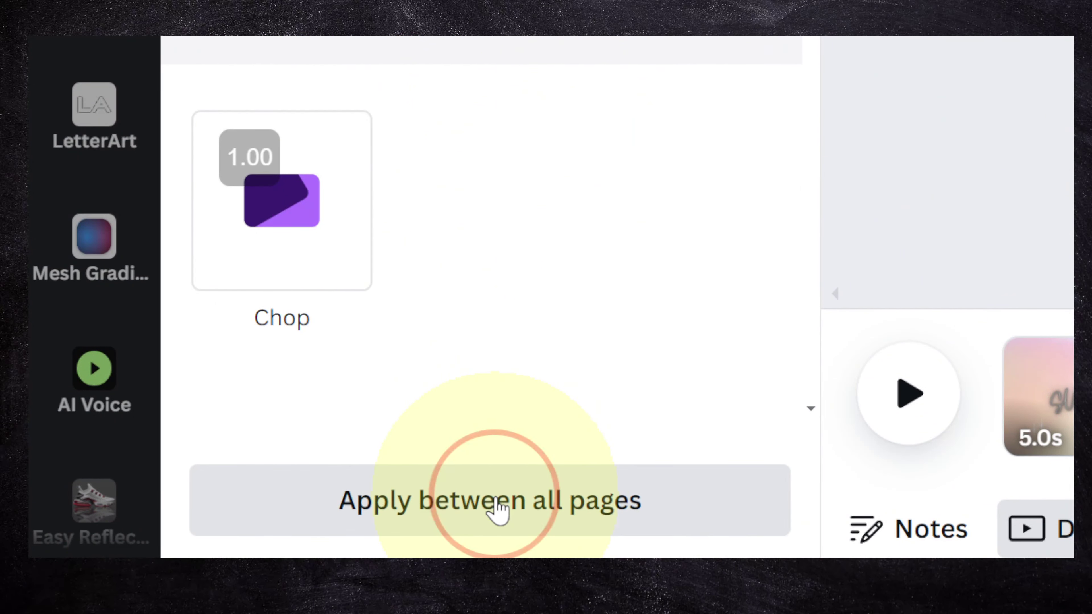
{"action": "left_click", "coordinate": [499, 509]}
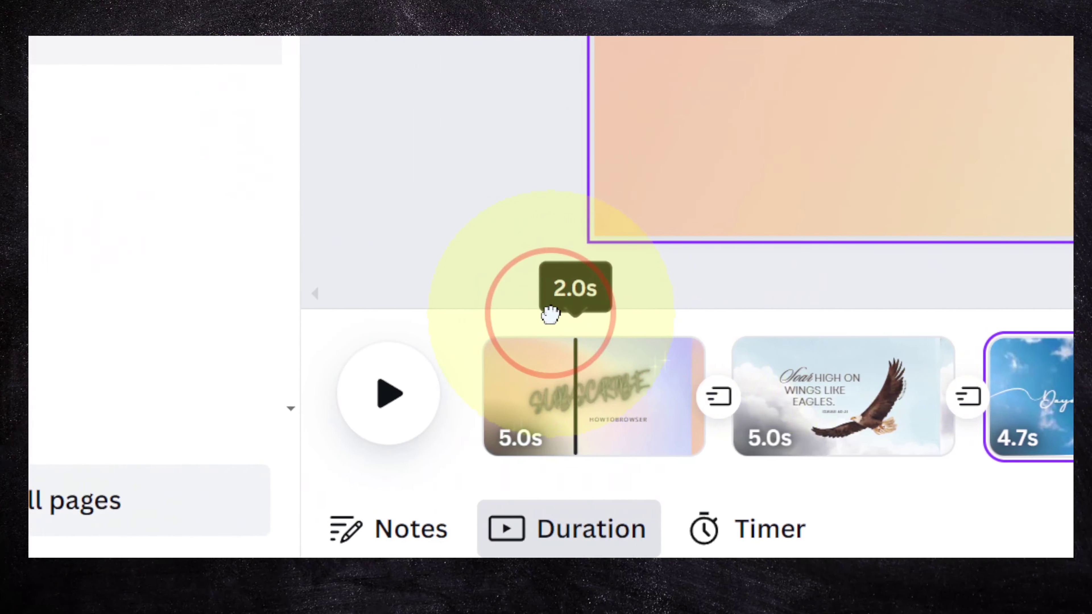
Try splitting page 2 at the 7.5-second mark, and undo the split.
{"action": "left_click", "coordinate": [549, 312]}
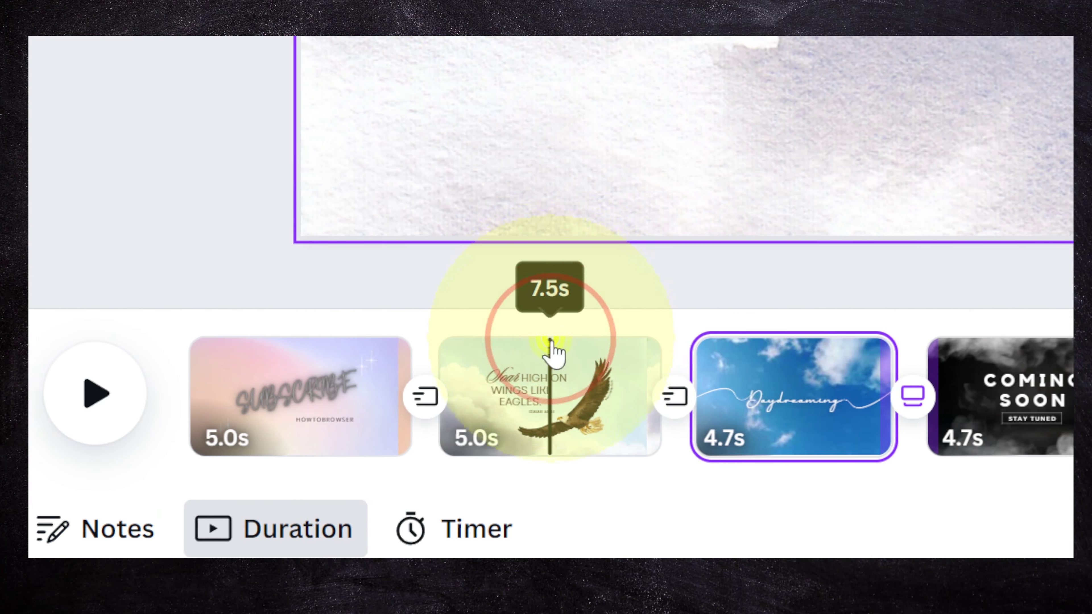
{"action": "left_click", "coordinate": [490, 419]}
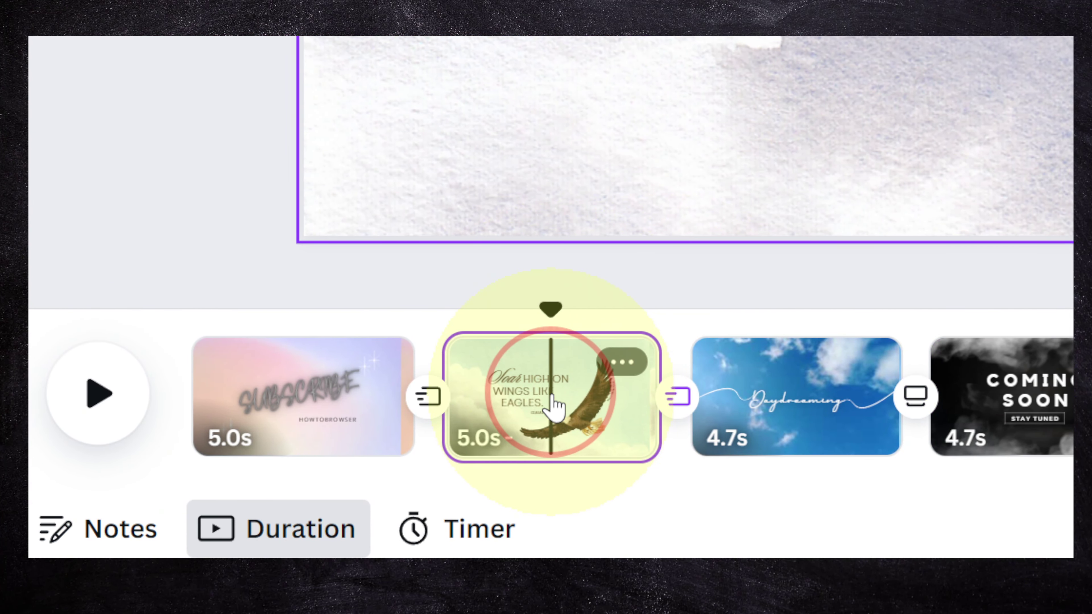
{"action": "right_click", "coordinate": [554, 413]}
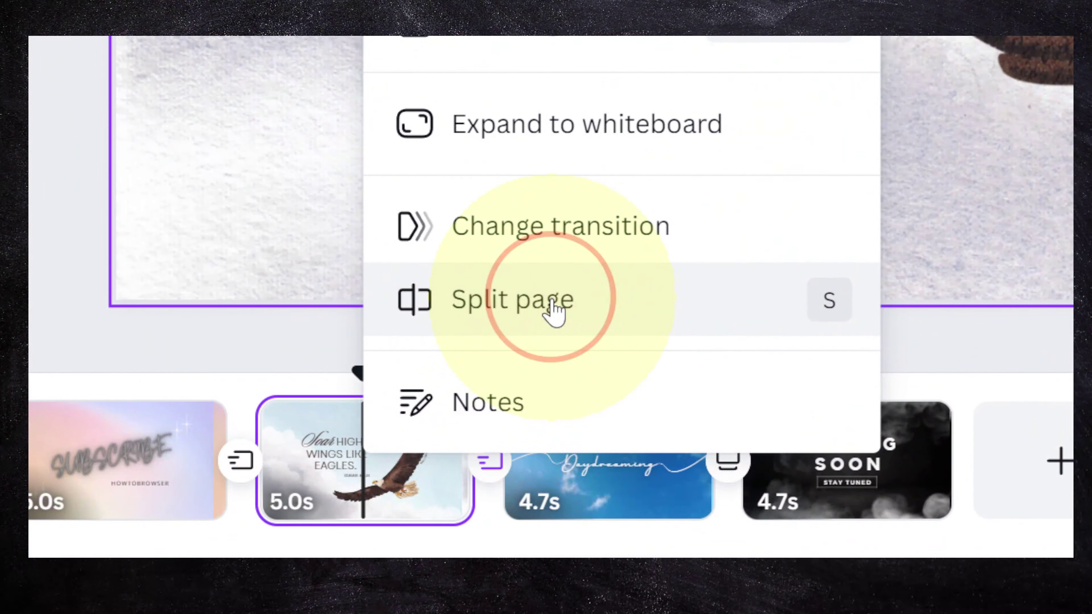
{"action": "left_click", "coordinate": [554, 308]}
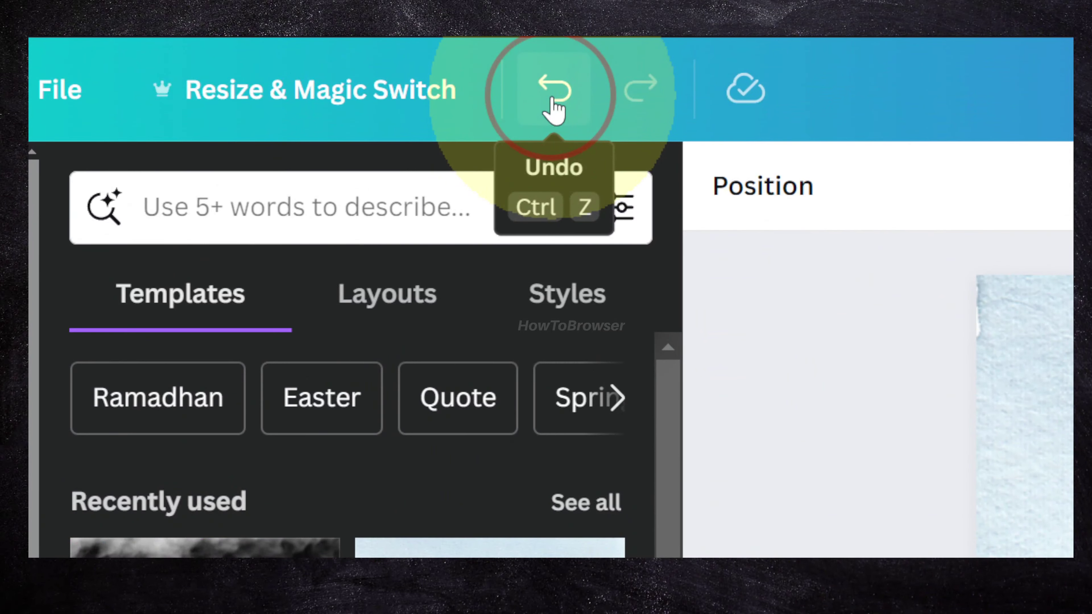
{"action": "left_click", "coordinate": [554, 92]}
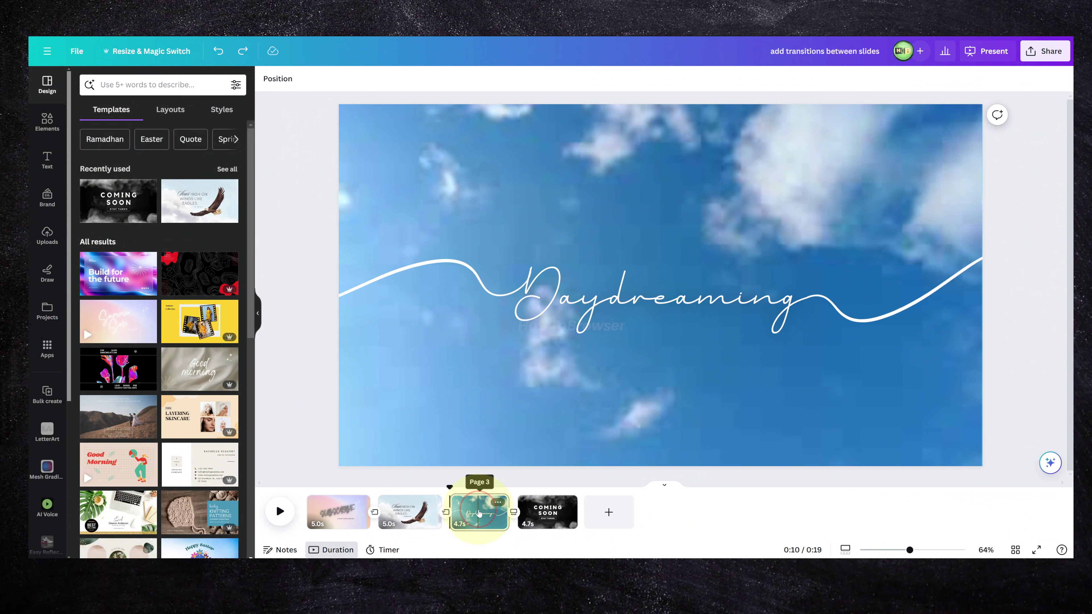
Try expanding page 3 to a whiteboard, and undo the expansion.
{"action": "left_click", "coordinate": [497, 503]}
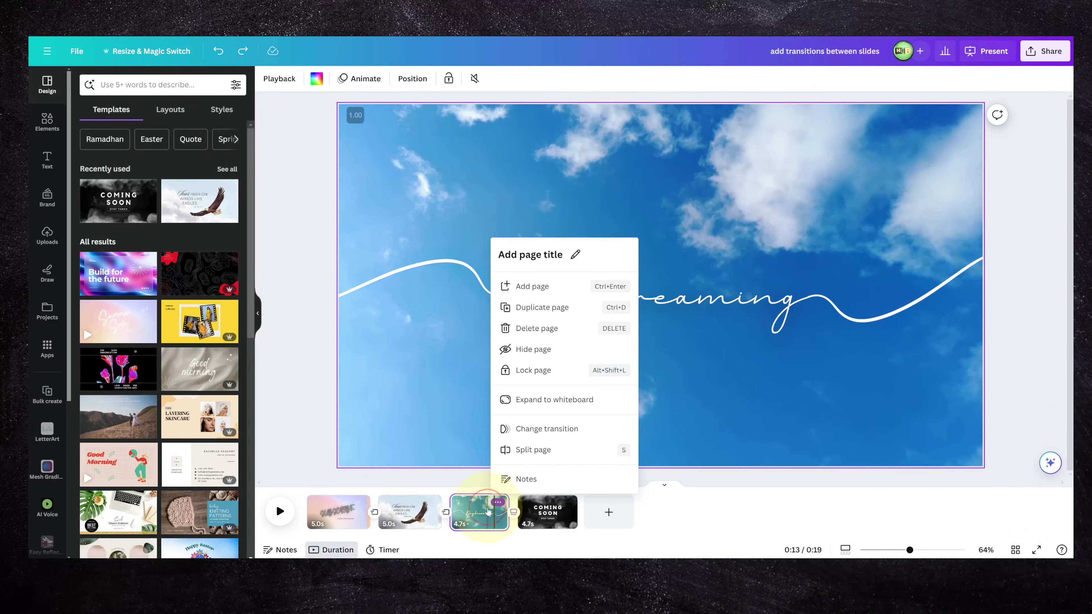
{"action": "left_click", "coordinate": [488, 512]}
{"action": "left_click", "coordinate": [498, 502]}
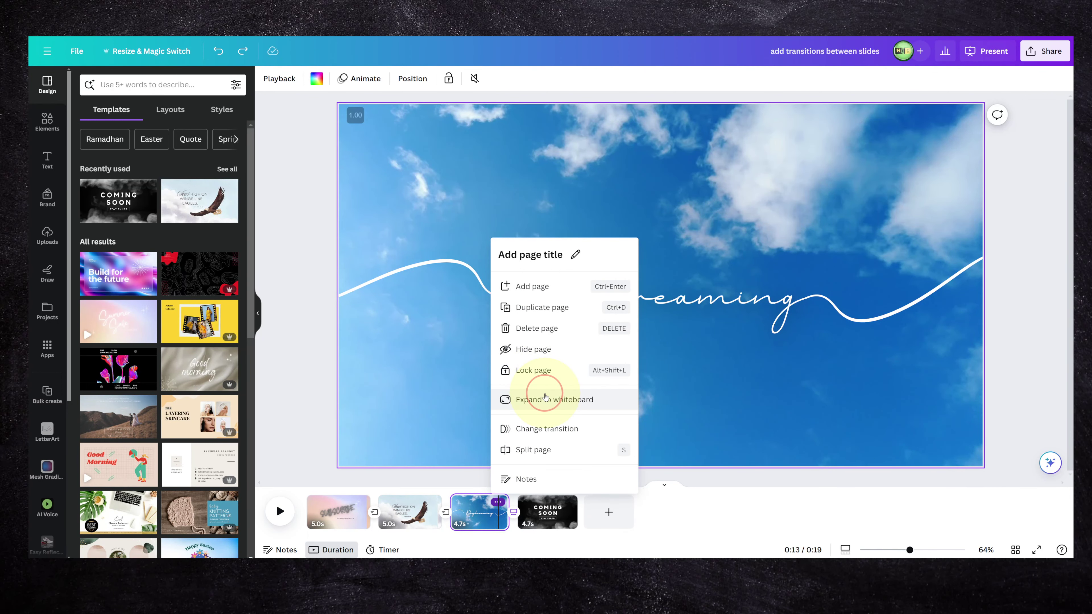
{"action": "left_click", "coordinate": [545, 397]}
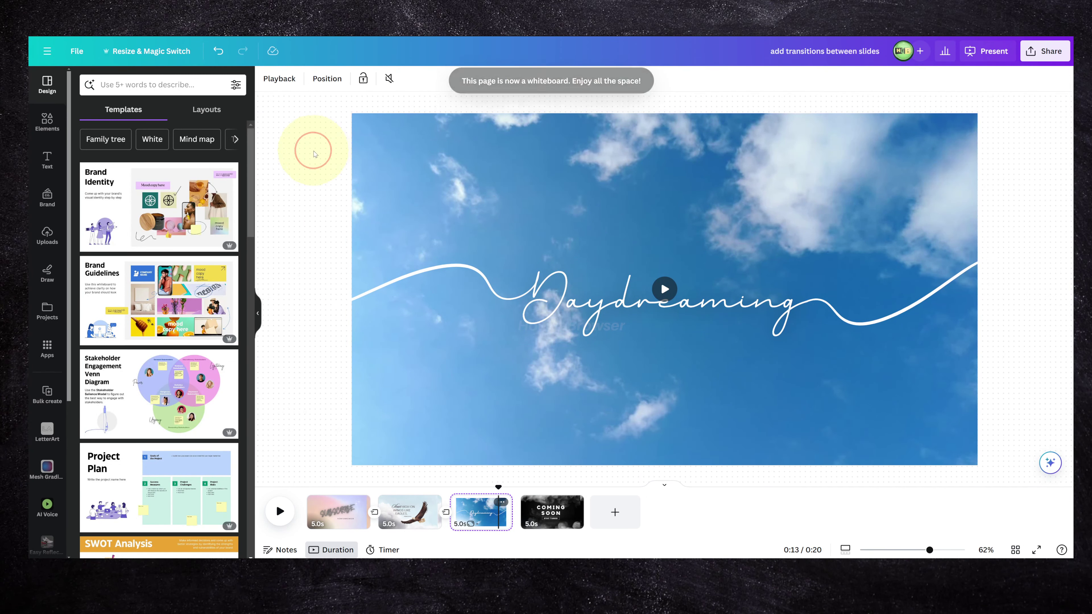
{"action": "key", "text": "ctrl+z"}
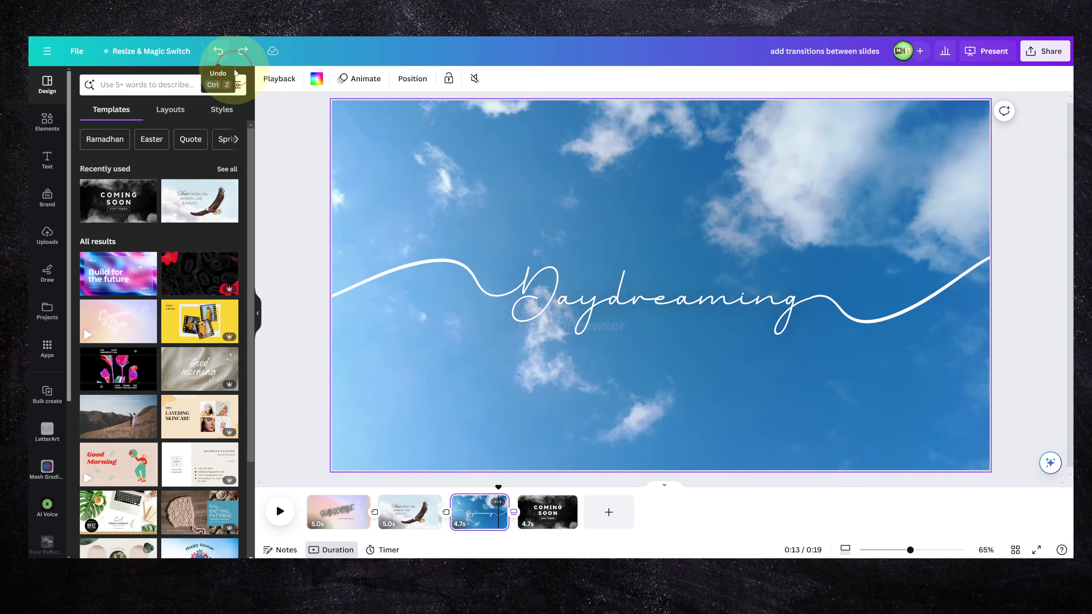
Move the timeline playhead from page 3 to the start of page 4, at 0:15.
{"action": "left_click", "coordinate": [563, 481]}
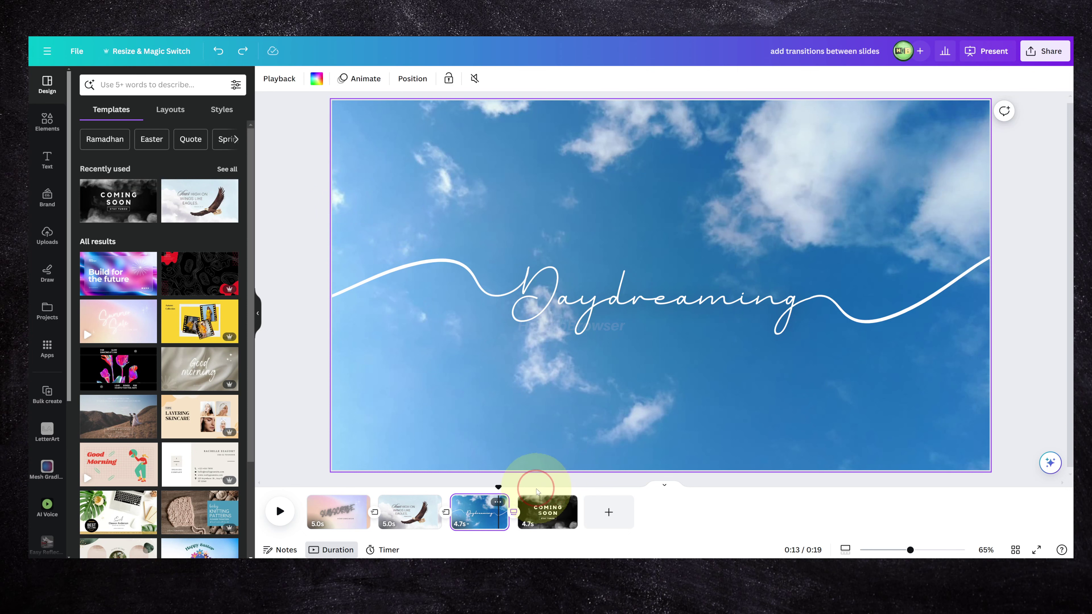
{"action": "left_click_drag", "start_coordinate": [500, 487], "coordinate": [531, 490]}
{"action": "left_click", "coordinate": [816, 500]}
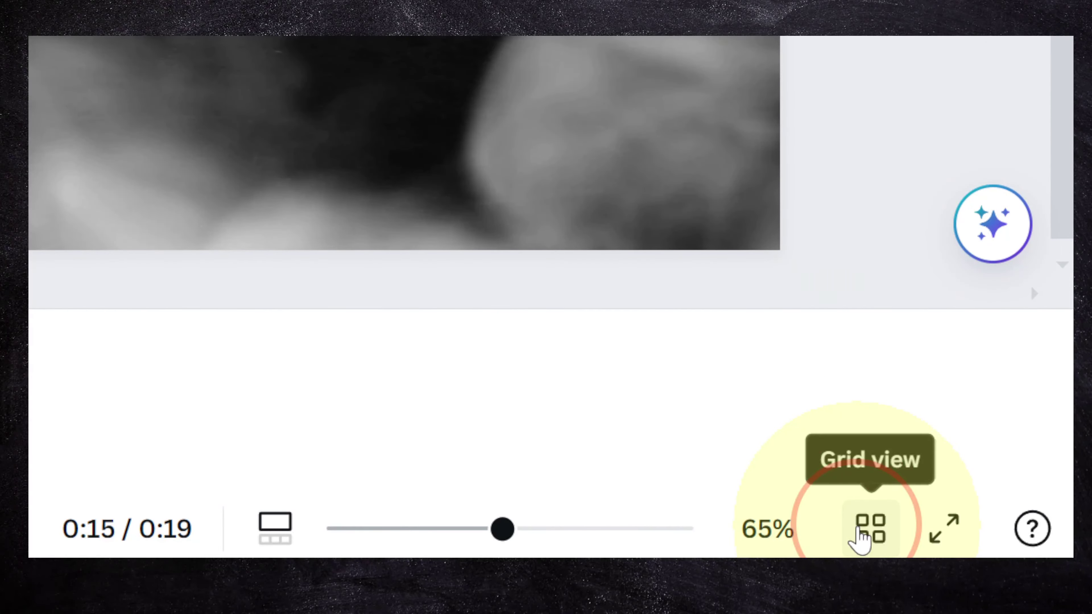
Duplicate all four selected pages in grid view, and close grid view.
{"action": "left_click", "coordinate": [1015, 549]}
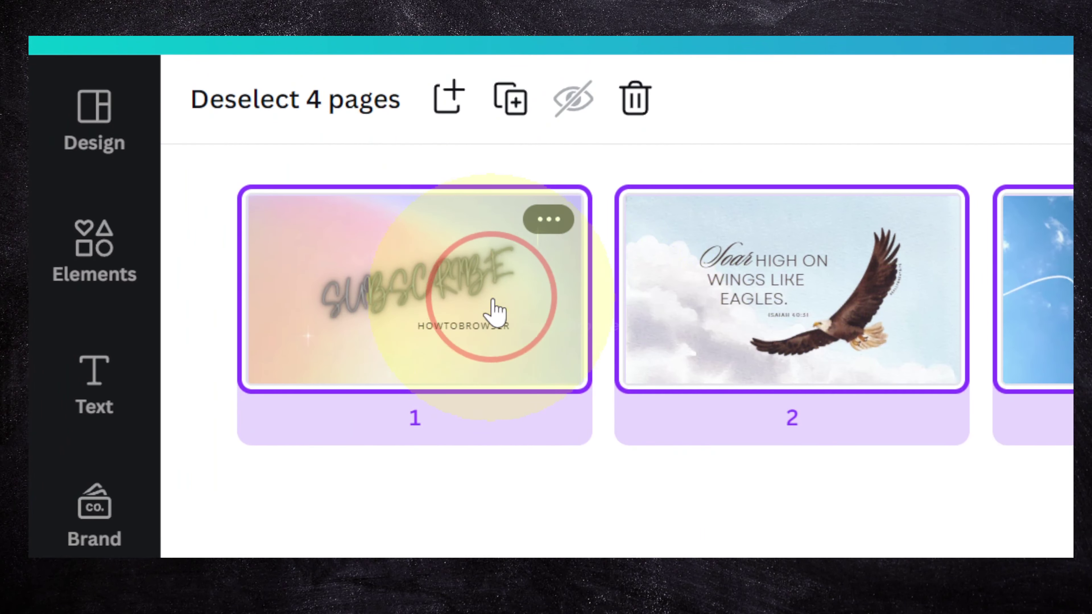
{"action": "right_click", "coordinate": [498, 301]}
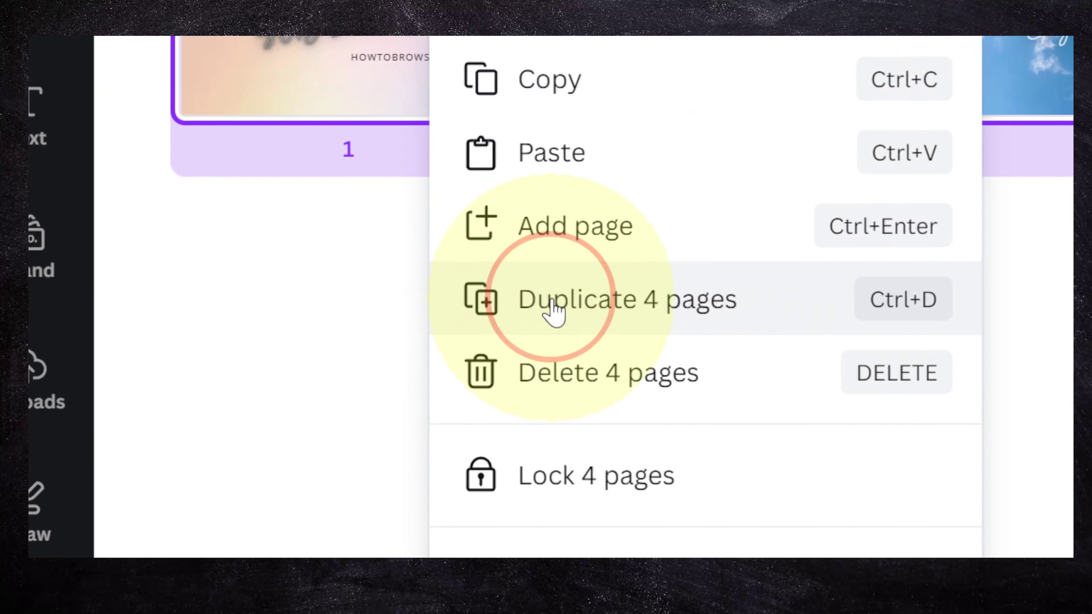
{"action": "left_click", "coordinate": [553, 301]}
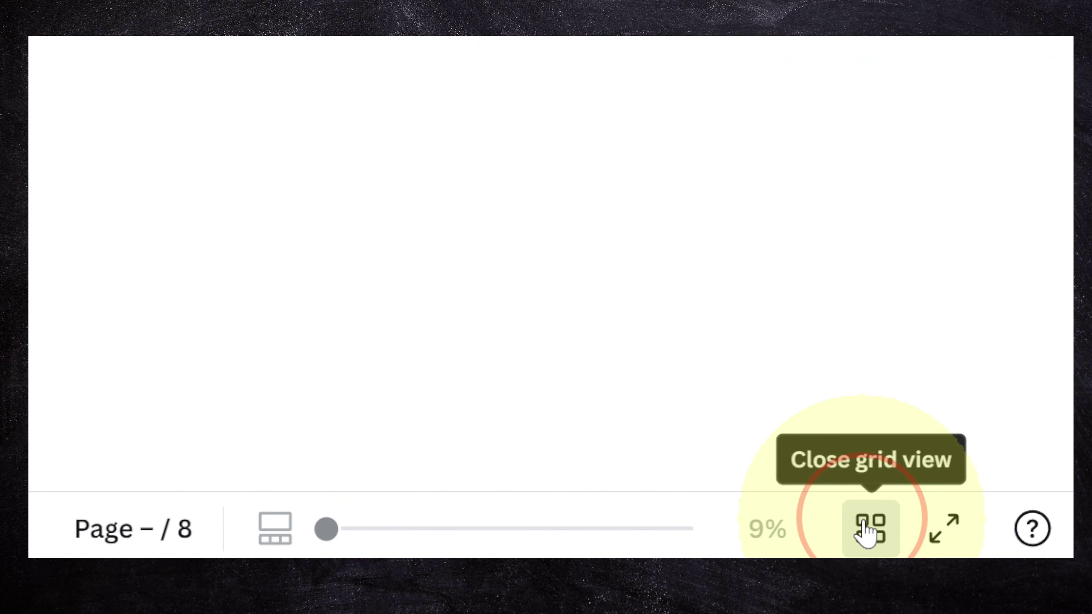
{"action": "left_click", "coordinate": [866, 531]}
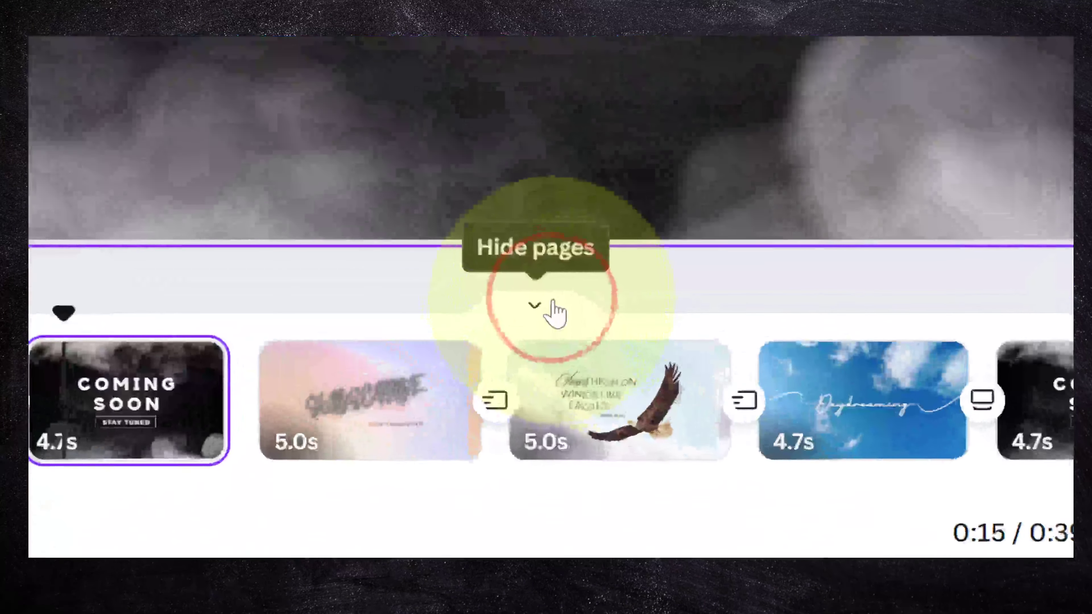
Hide the page thumbnails below the canvas and show them again.
{"action": "left_click", "coordinate": [553, 301]}
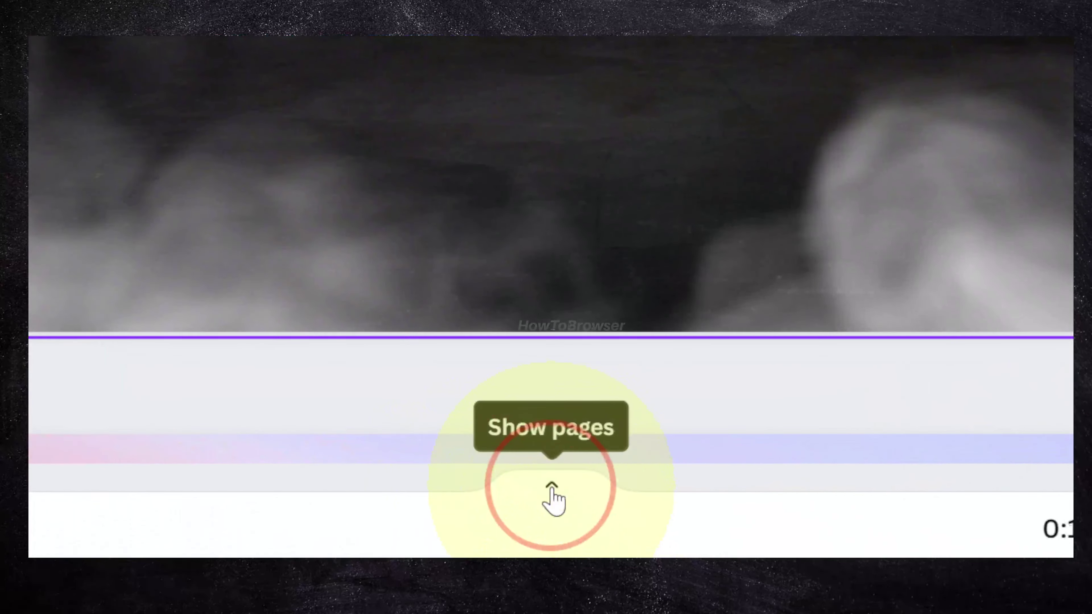
{"action": "left_click", "coordinate": [552, 488]}
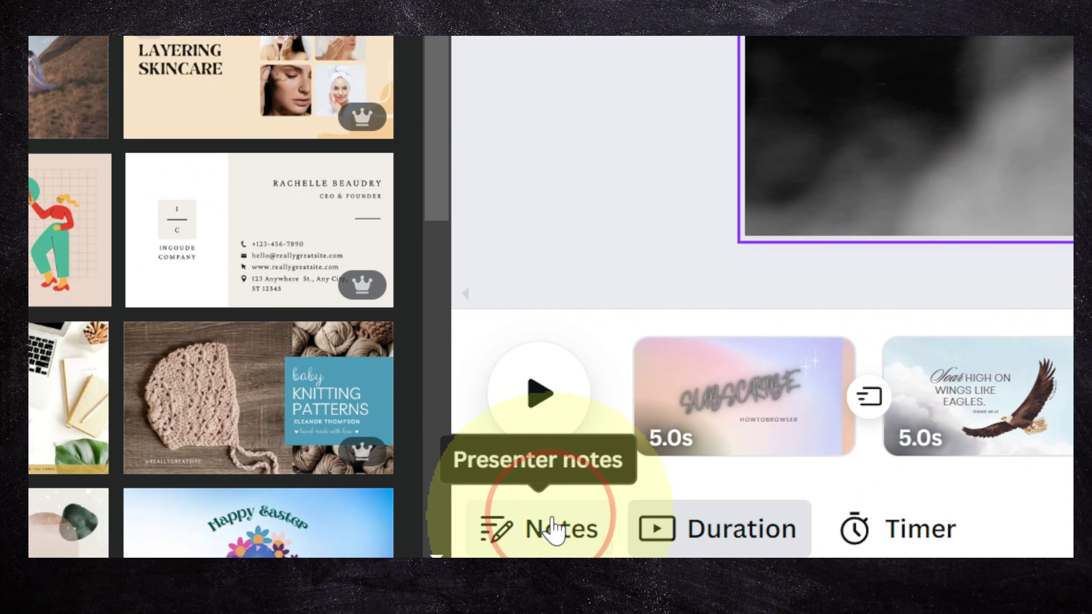
Add the presenter note "ff" to page 4.
{"action": "left_click", "coordinate": [554, 529]}
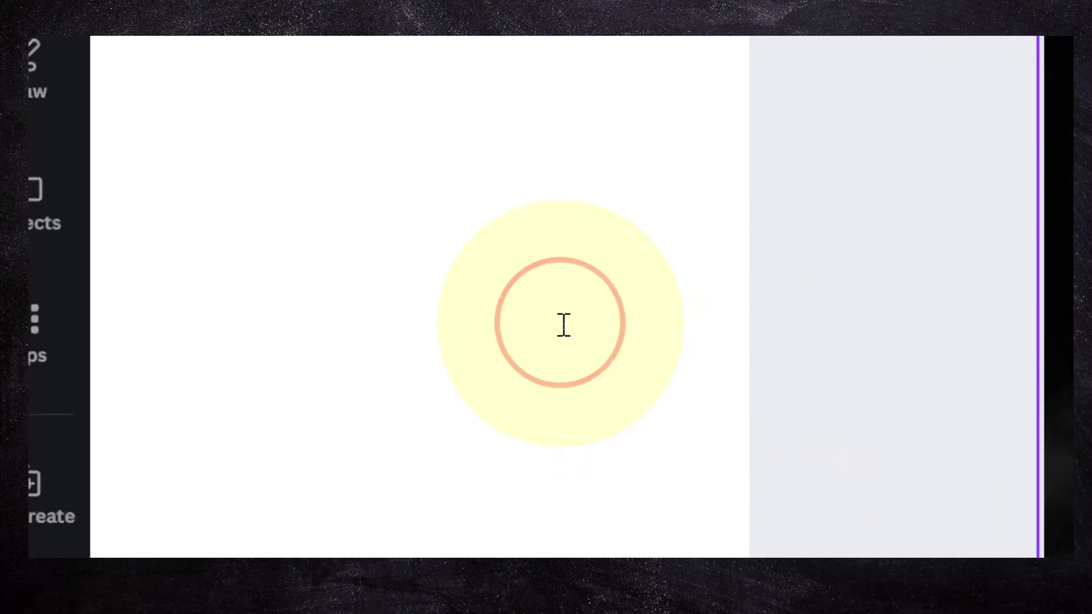
{"action": "type", "text": "ff"}
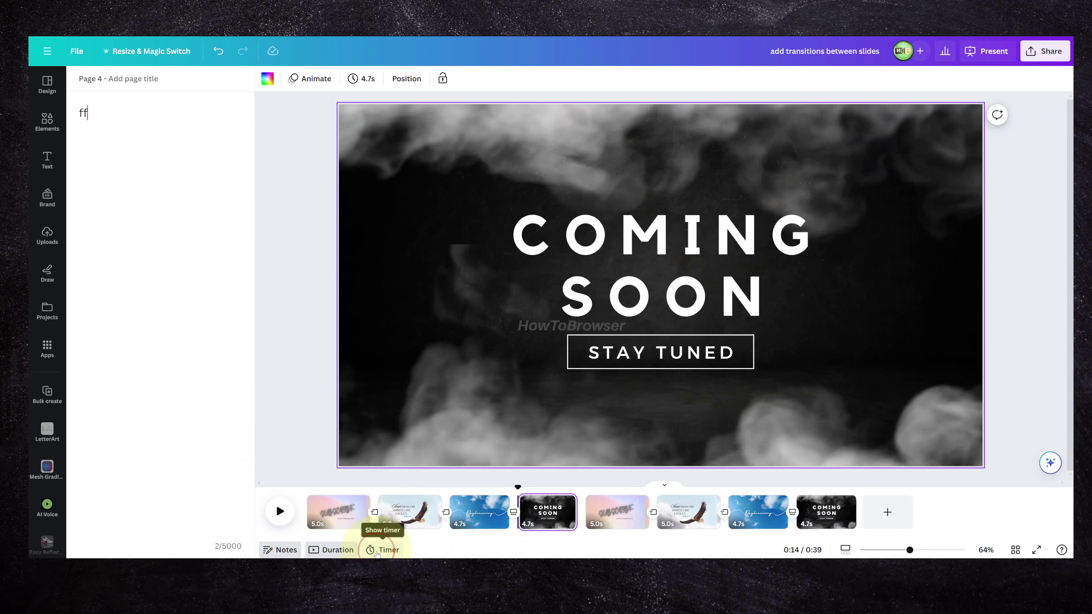
Show the presentation timer and open its music selection and volume controls.
{"action": "left_click", "coordinate": [378, 550]}
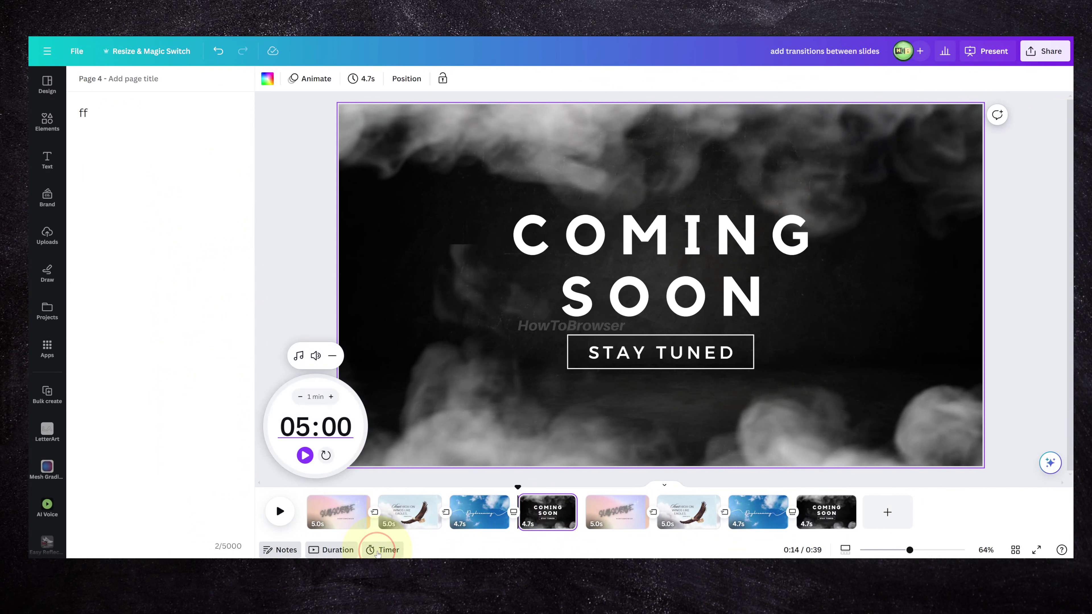
{"action": "left_click", "coordinate": [381, 482]}
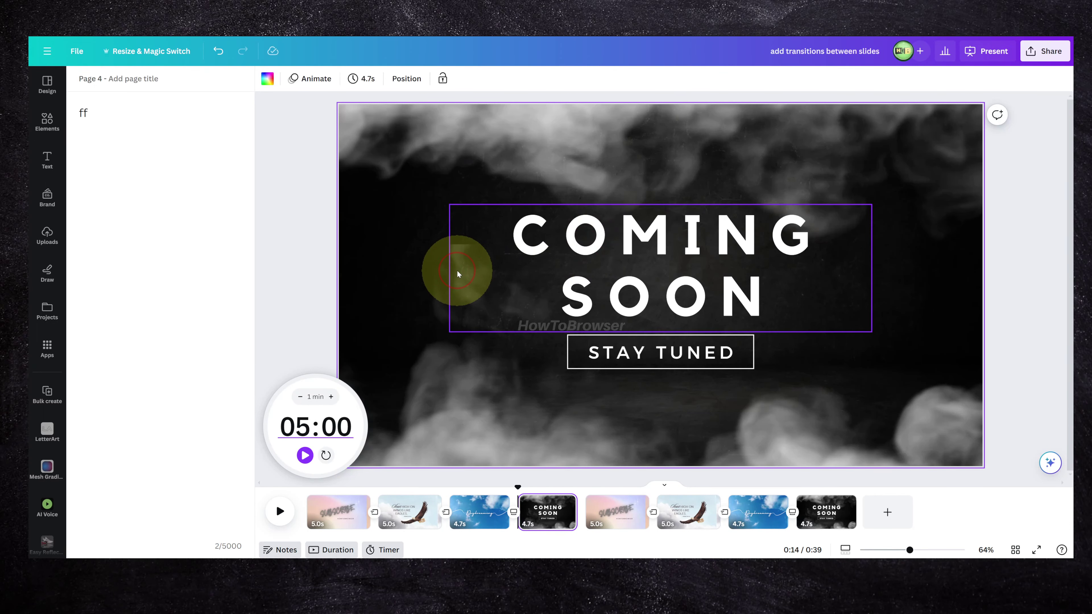
{"action": "mouse_move", "coordinate": [329, 414]}
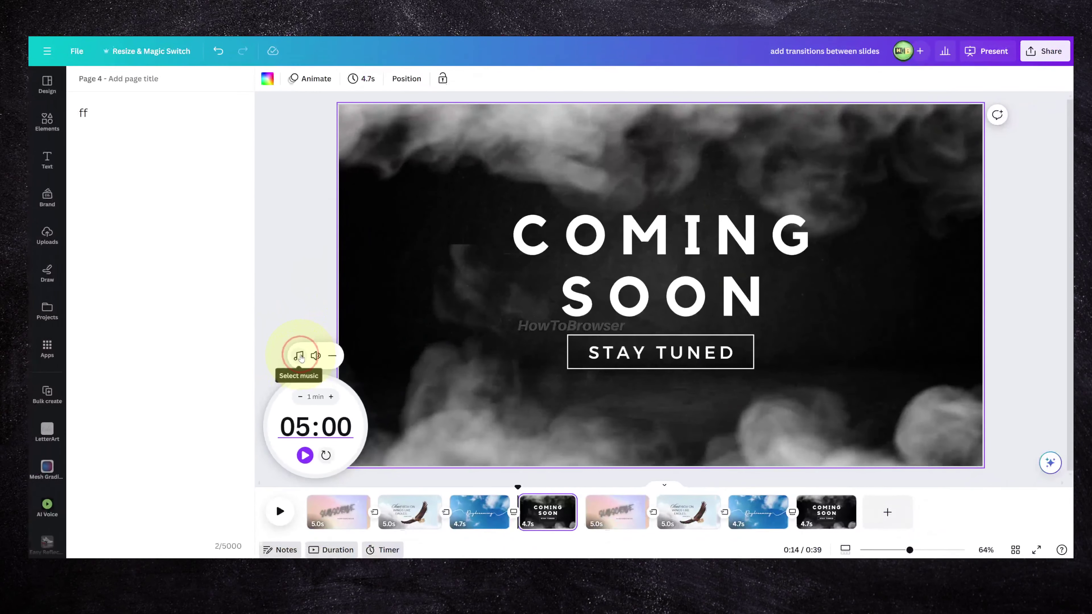
{"action": "left_click", "coordinate": [543, 301]}
{"action": "left_click", "coordinate": [602, 301]}
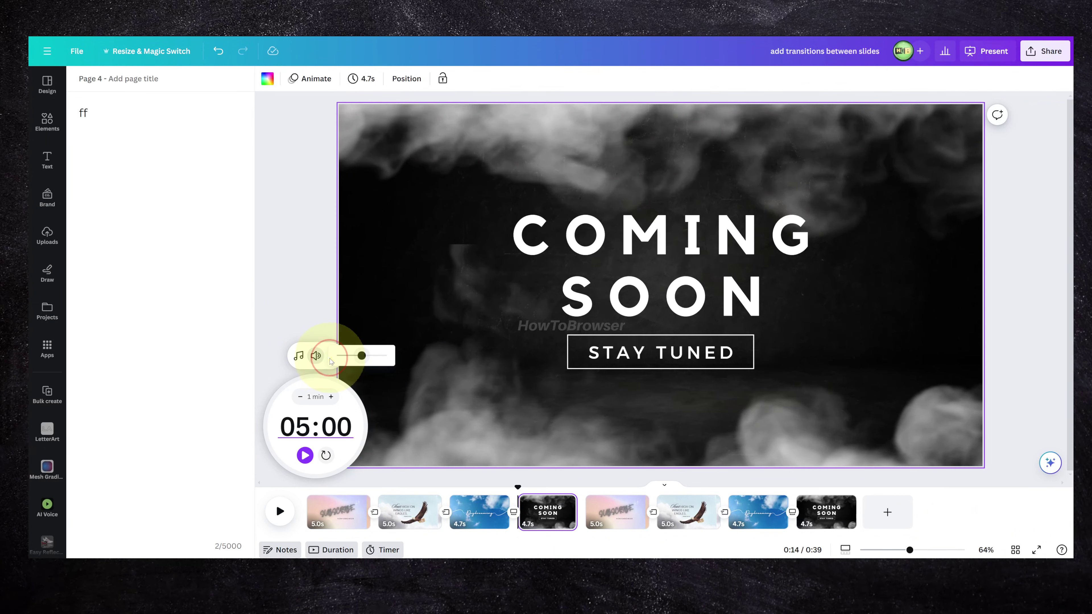
Set the timer to 9 minutes and start it.
{"action": "left_click", "coordinate": [332, 397]}
{"action": "left_click", "coordinate": [332, 397]}
{"action": "left_click", "coordinate": [332, 396]}
{"action": "left_click", "coordinate": [331, 397]}
{"action": "left_click", "coordinate": [305, 455]}
{"action": "left_click", "coordinate": [304, 456]}
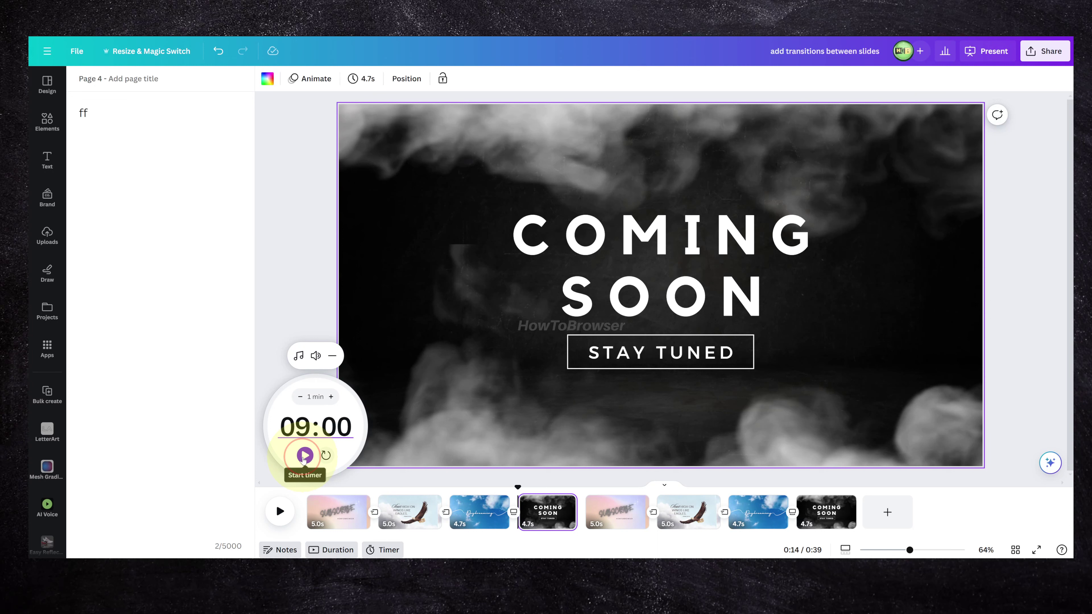